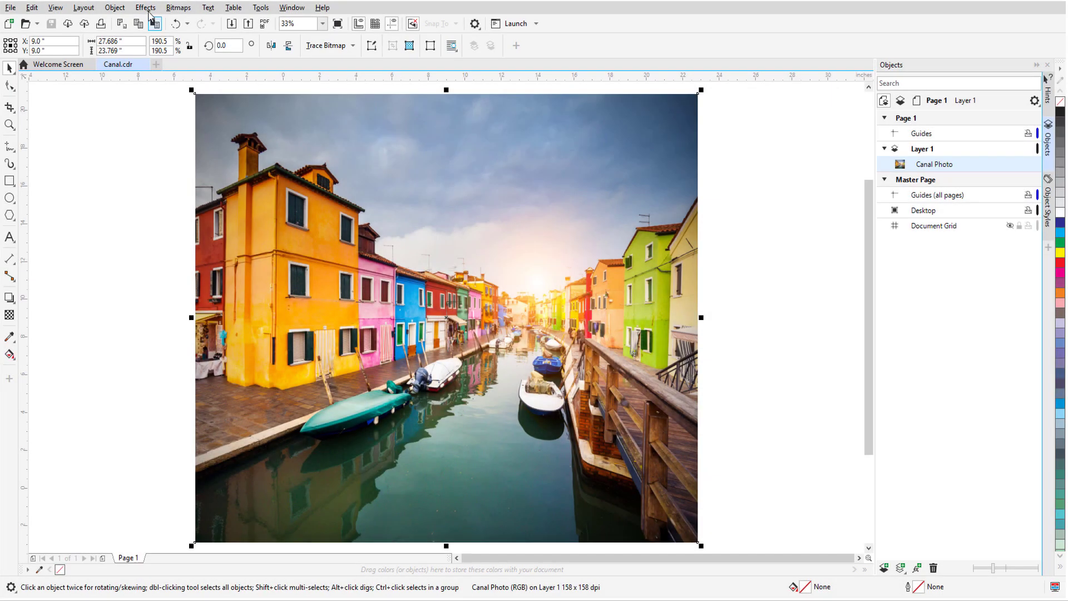
# Step: Open the Art Style effect settings for the canal photo and move the dialog aside
pyautogui.click(146, 7)
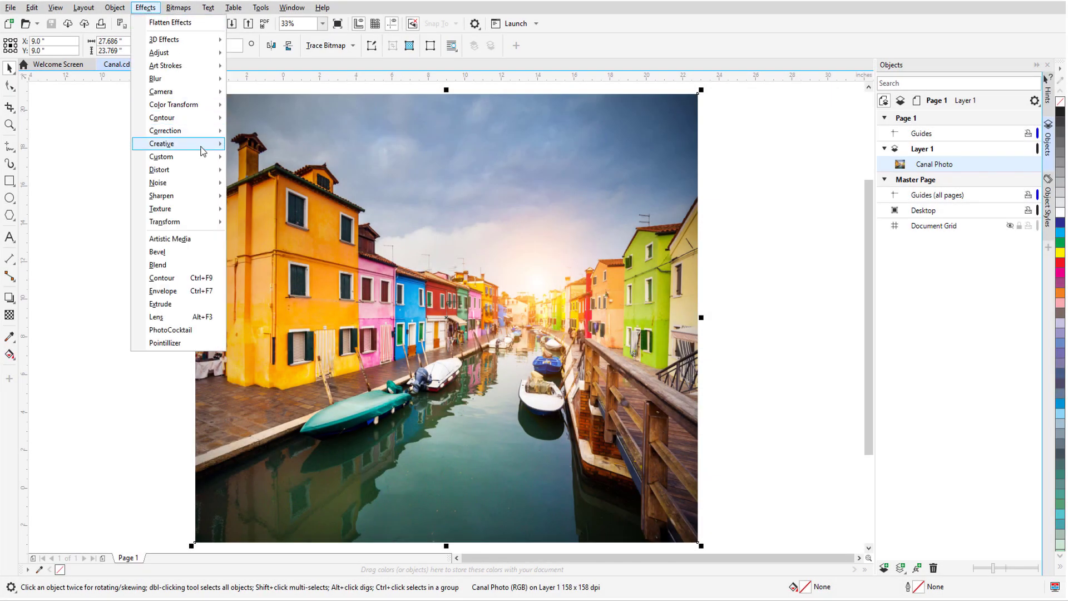
pyautogui.moveTo(203, 151)
pyautogui.click(278, 144)
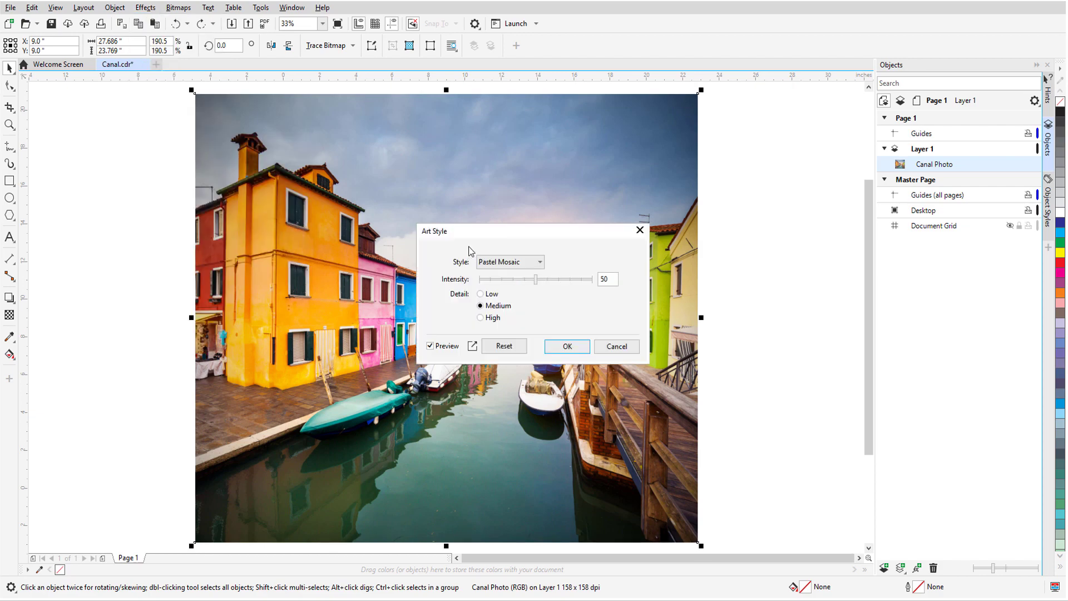
pyautogui.moveTo(470, 233); pyautogui.dragTo(739, 274)
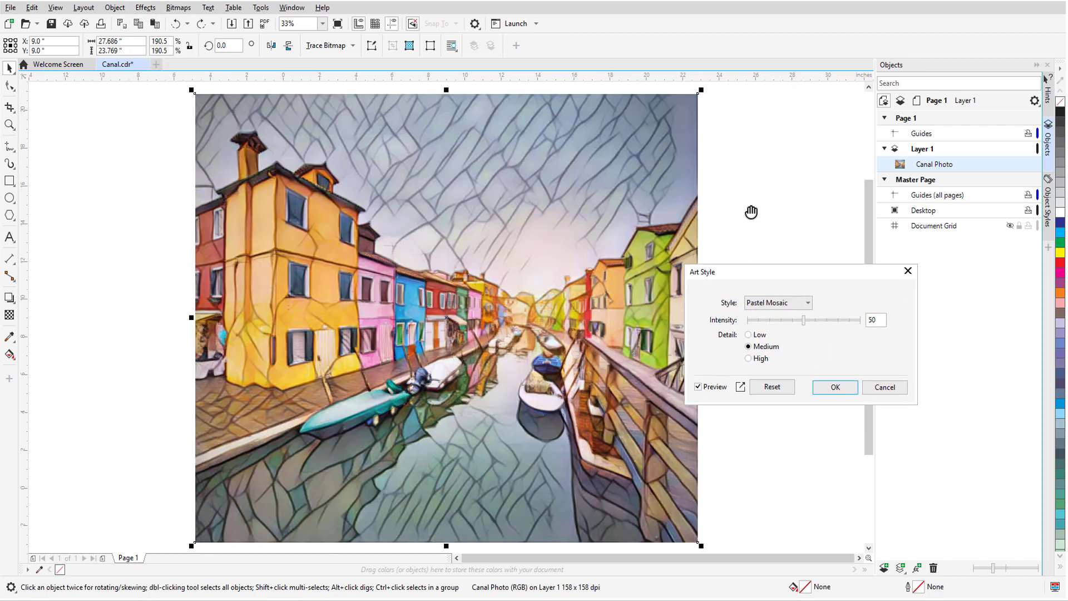
# Step: Preview Bold Edges, Sunset, Saturated Acrylic and Wood Blocks, then set intensity 68 with High detail
pyautogui.click(807, 302)
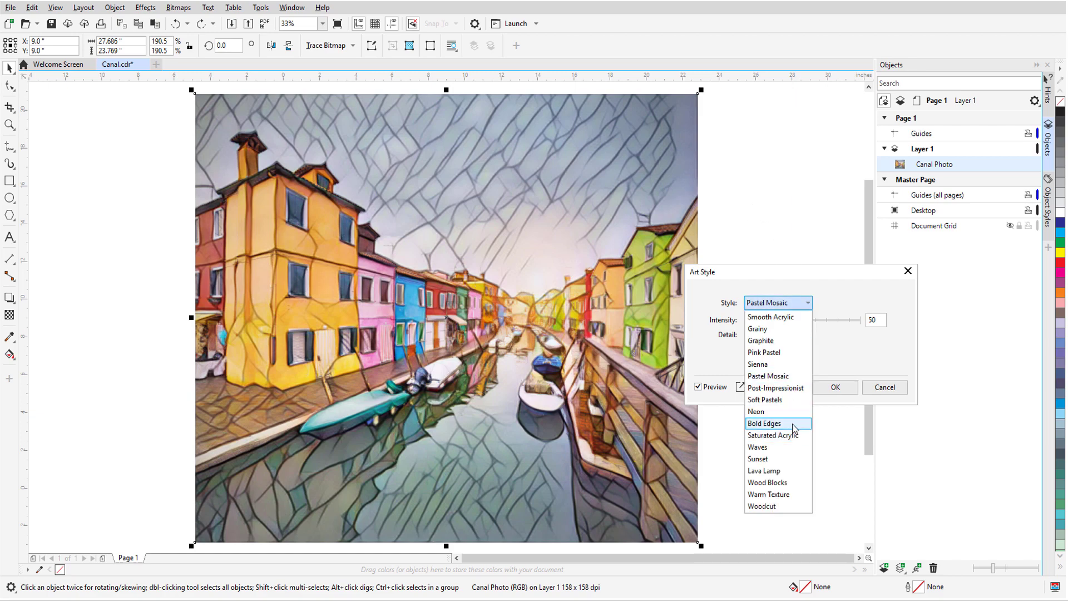
pyautogui.click(793, 428)
pyautogui.click(808, 303)
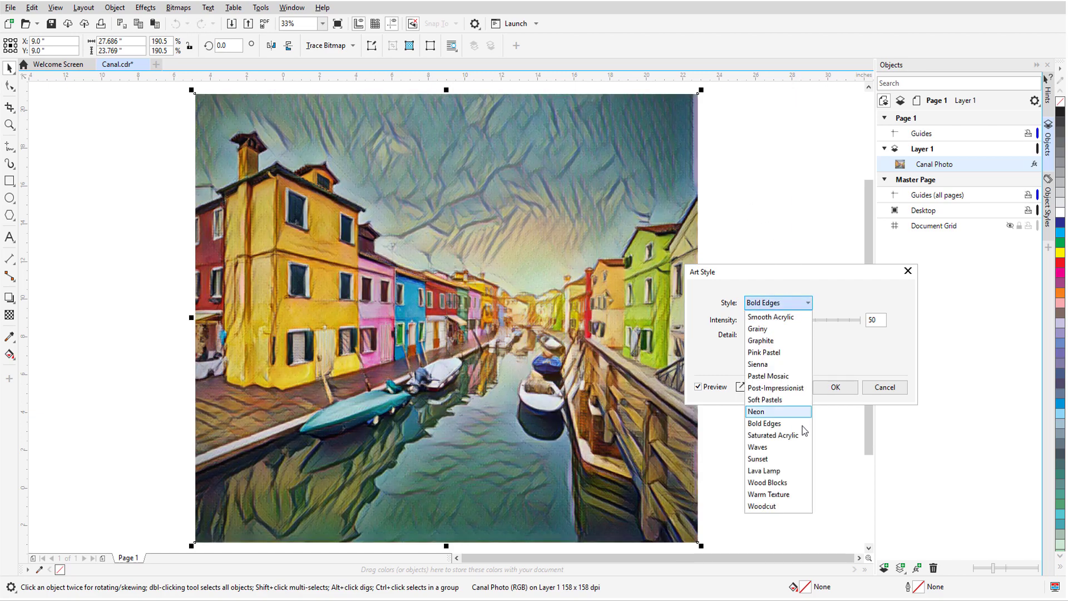
pyautogui.click(804, 459)
pyautogui.click(807, 303)
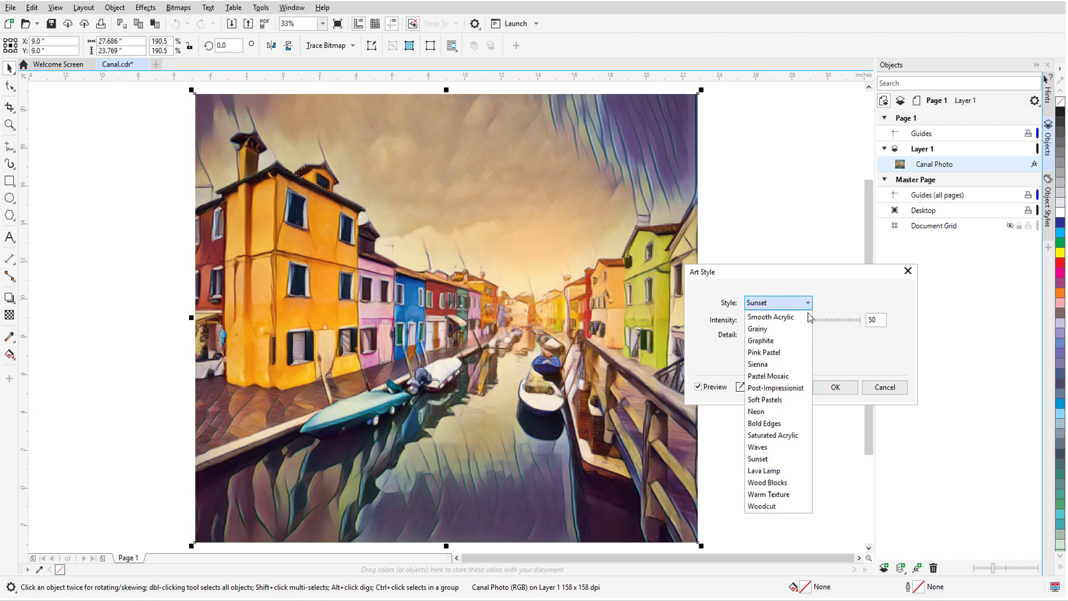
pyautogui.click(802, 435)
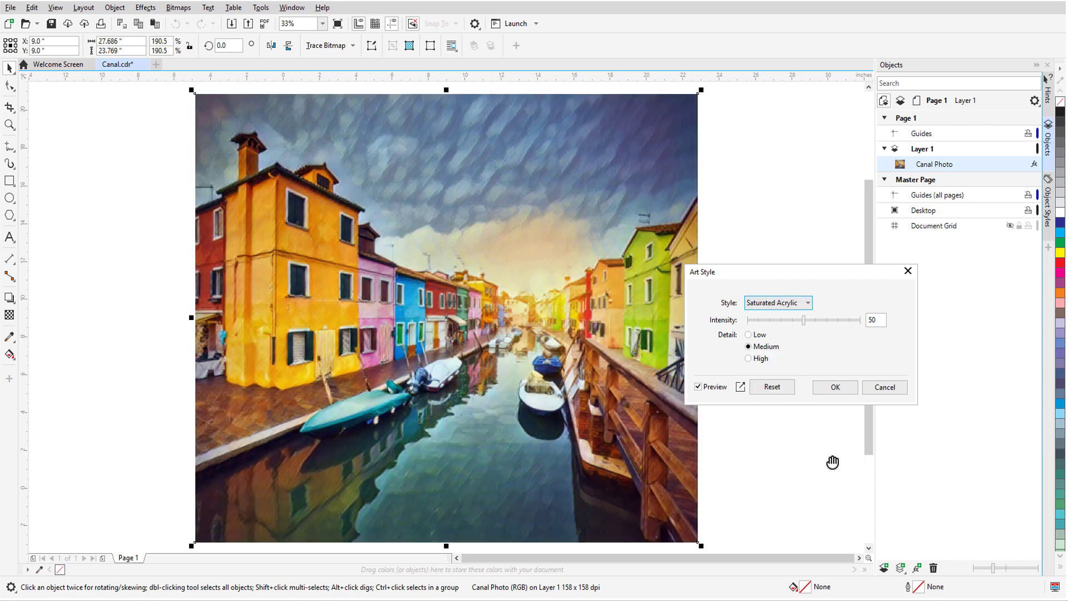
pyautogui.click(808, 303)
pyautogui.click(802, 483)
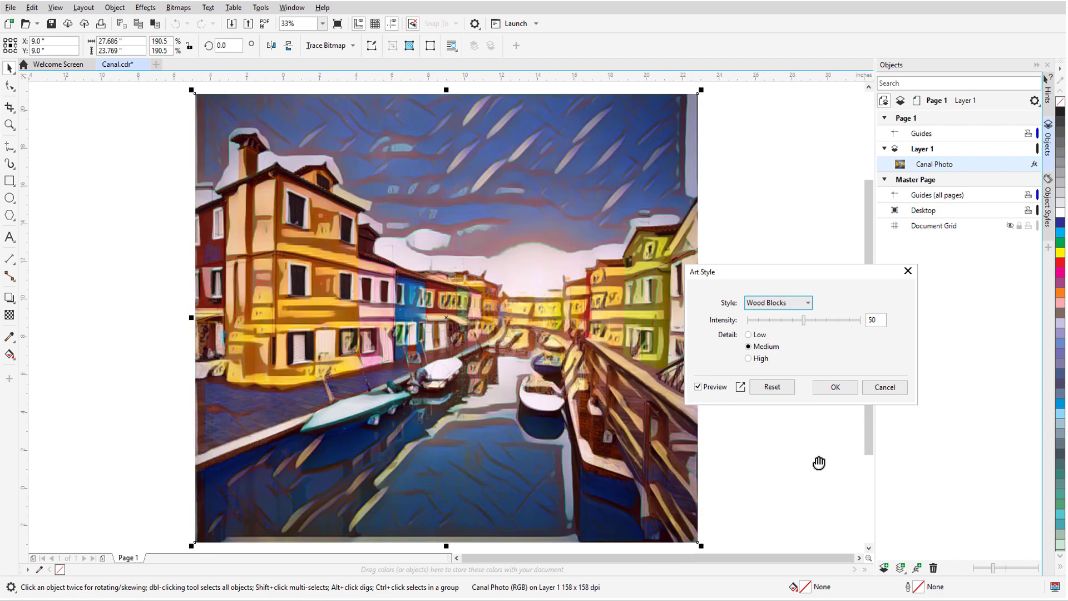
pyautogui.click(825, 320)
pyautogui.click(759, 359)
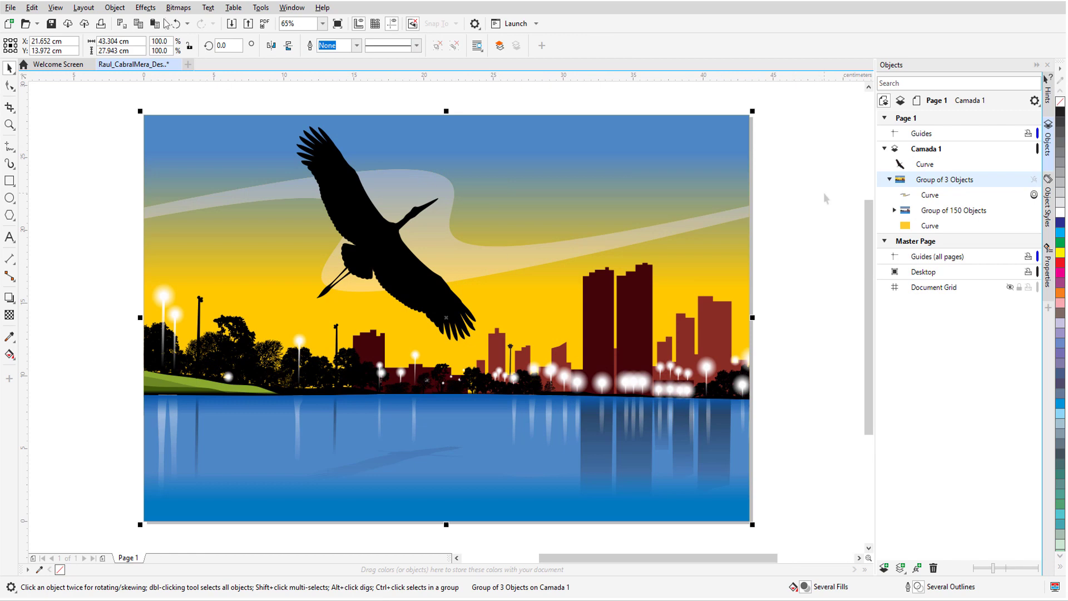
# Step: Apply a Lava Lamp art style at intensity 57 to the skyline background group, then deselect
pyautogui.click(151, 10)
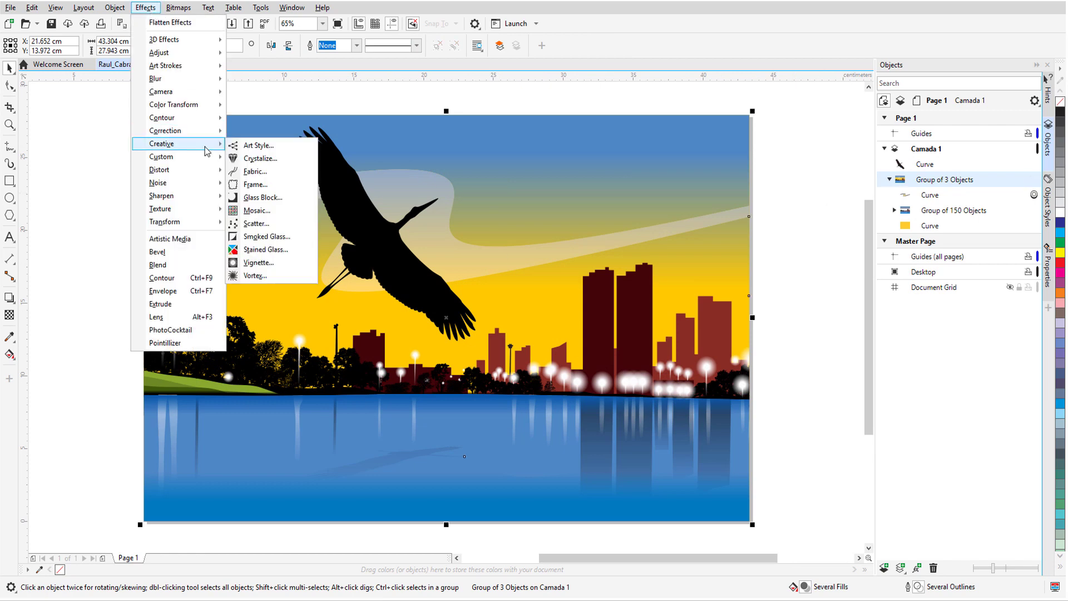
pyautogui.click(255, 145)
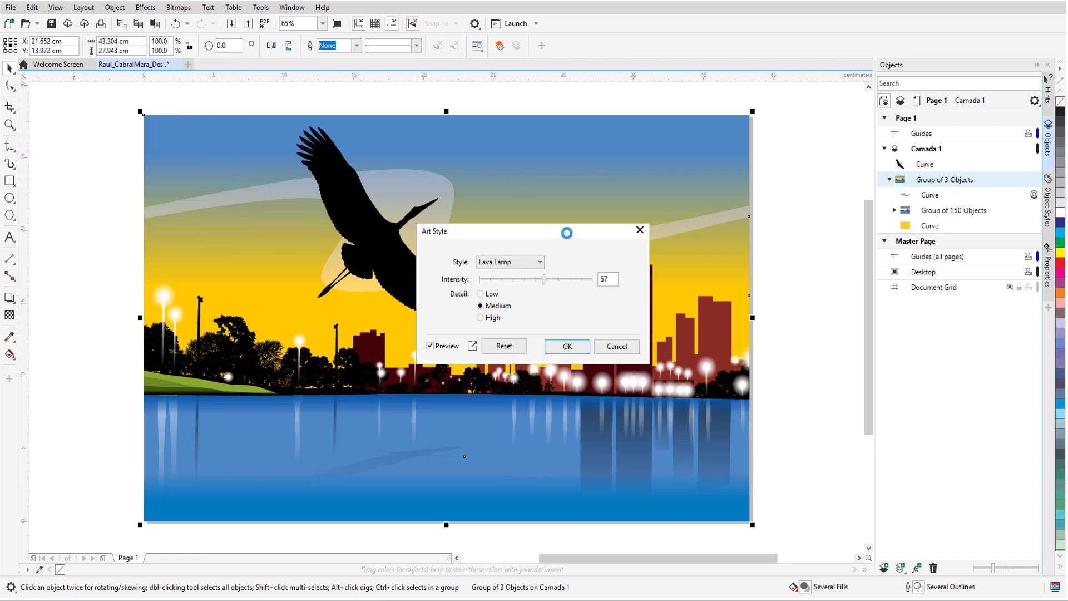
pyautogui.moveTo(573, 235); pyautogui.dragTo(849, 324)
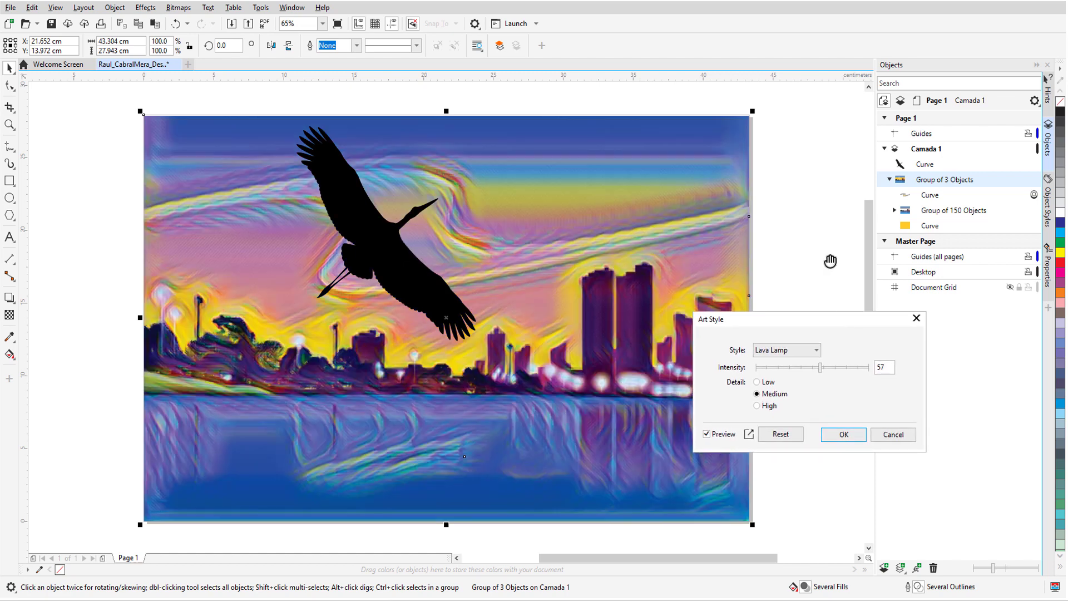
pyautogui.click(840, 435)
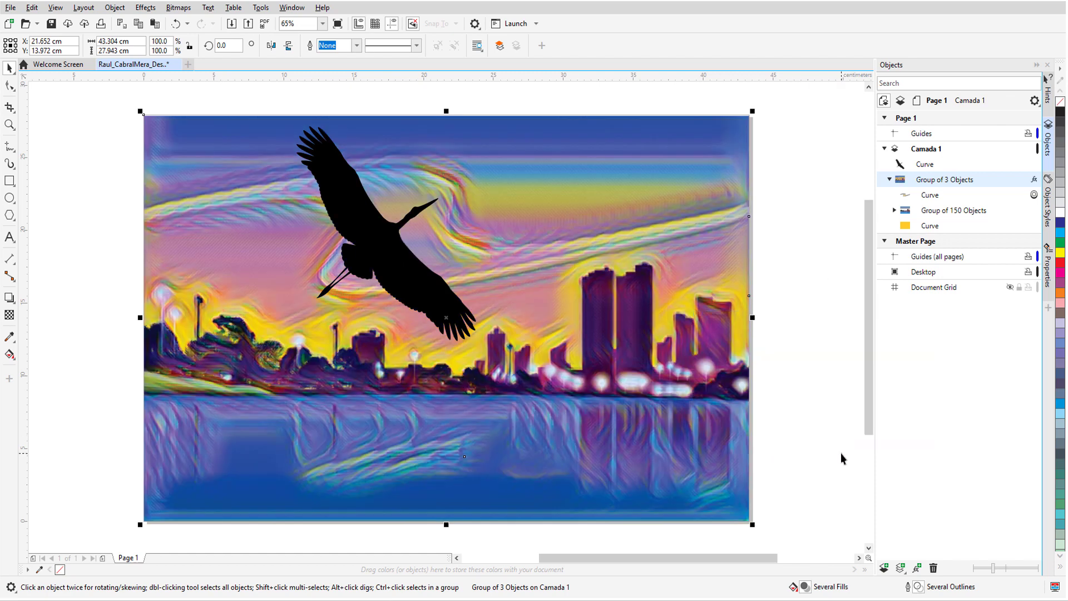
pyautogui.click(842, 454)
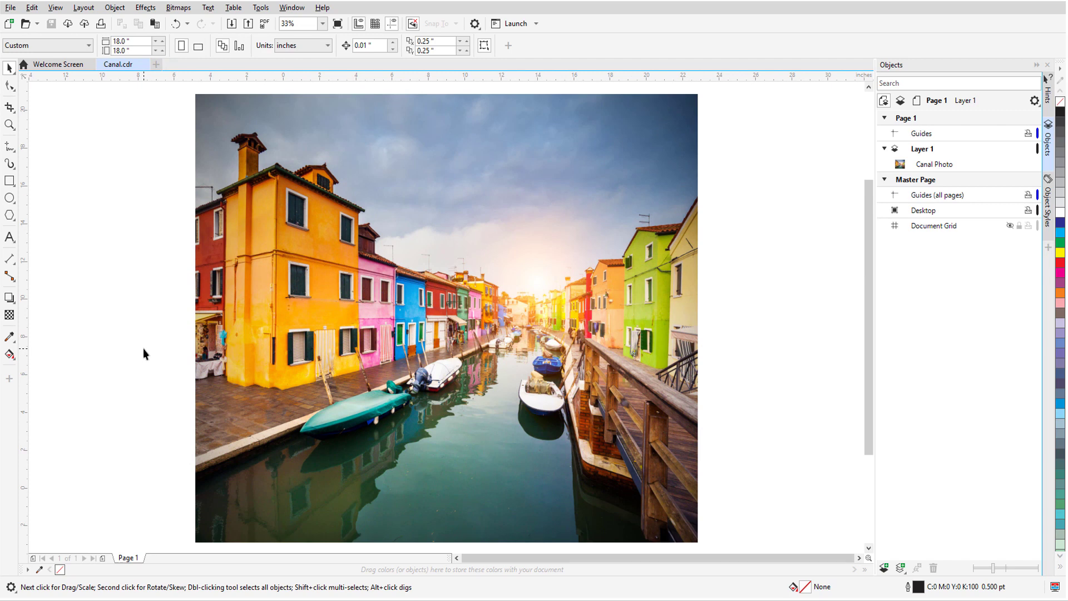
# Step: Select the canal photo and open its Art Style settings, showing the Pastel Mosaic preview at intensity 50
pyautogui.click(295, 293)
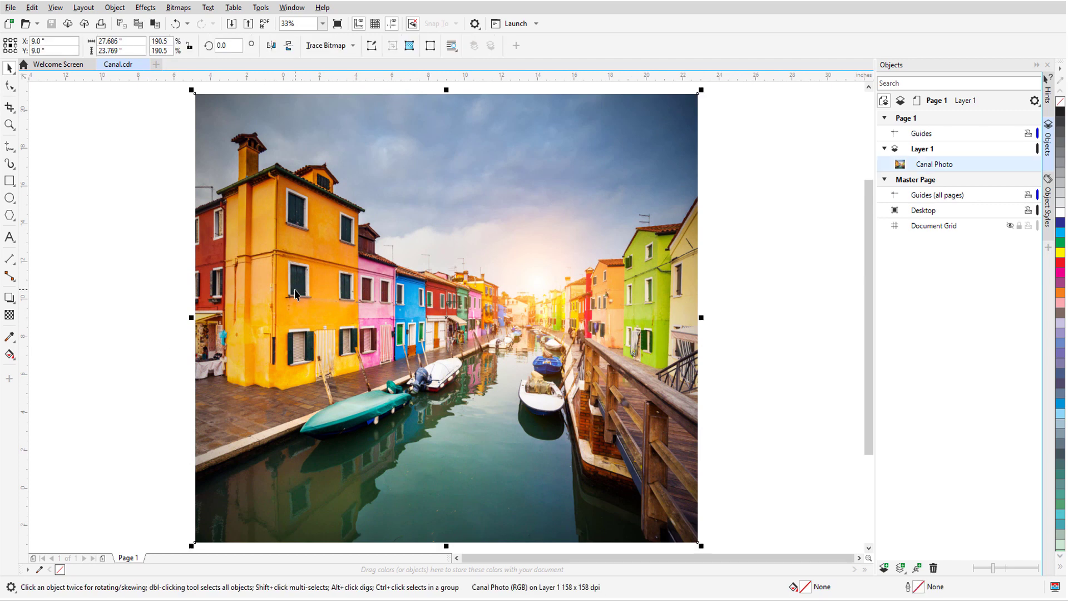
pyautogui.click(145, 7)
pyautogui.moveTo(198, 143)
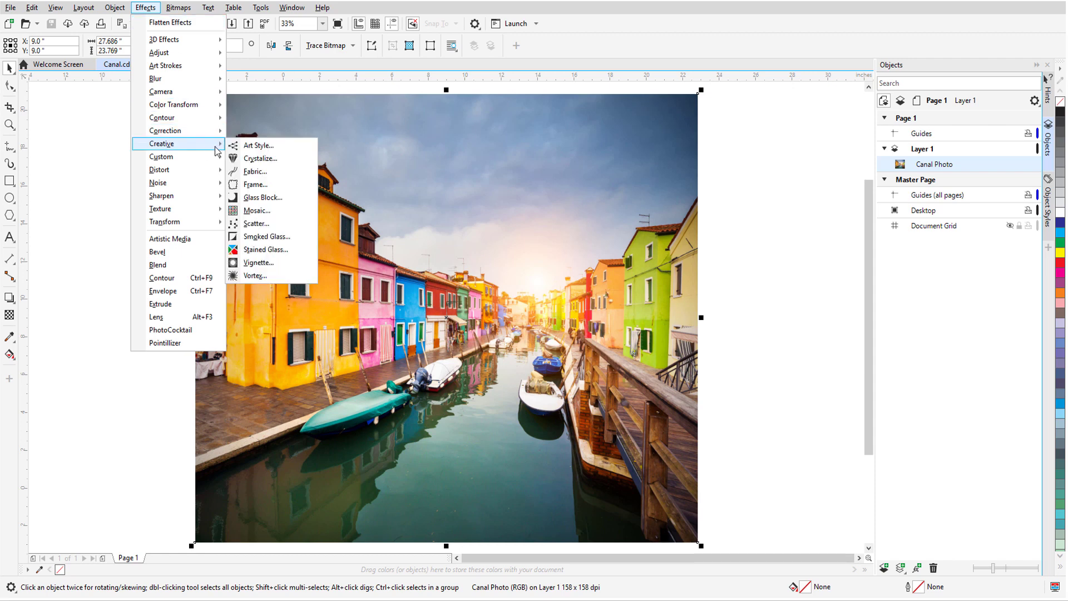
pyautogui.click(278, 148)
pyautogui.moveTo(471, 233); pyautogui.dragTo(738, 277)
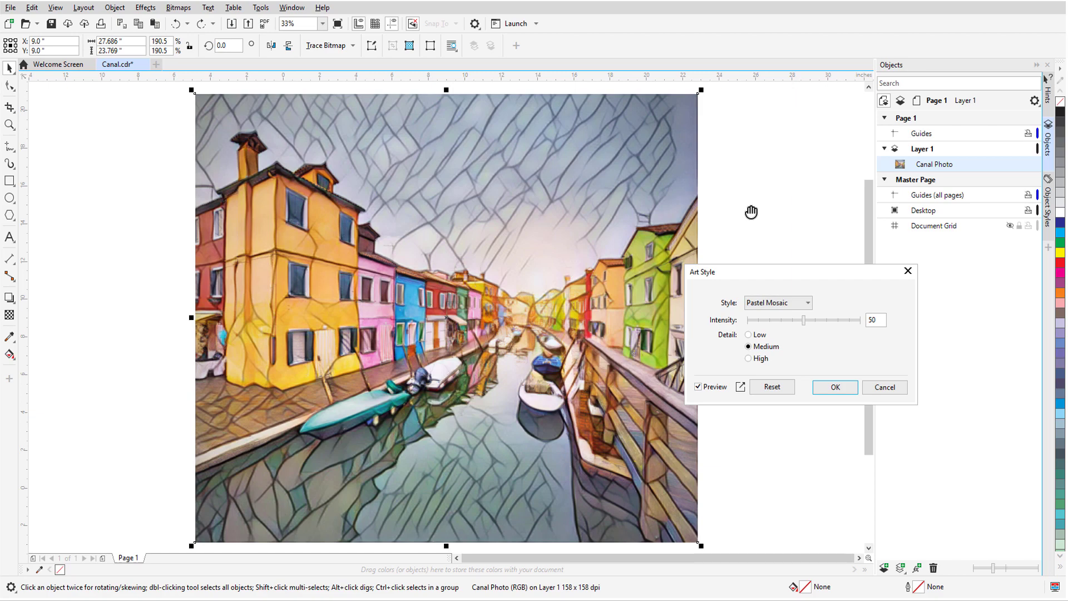
# Step: Preview the Bold Edges, Sunset, Saturated Acrylic and Wood Blocks styles on the canal photo
pyautogui.click(804, 302)
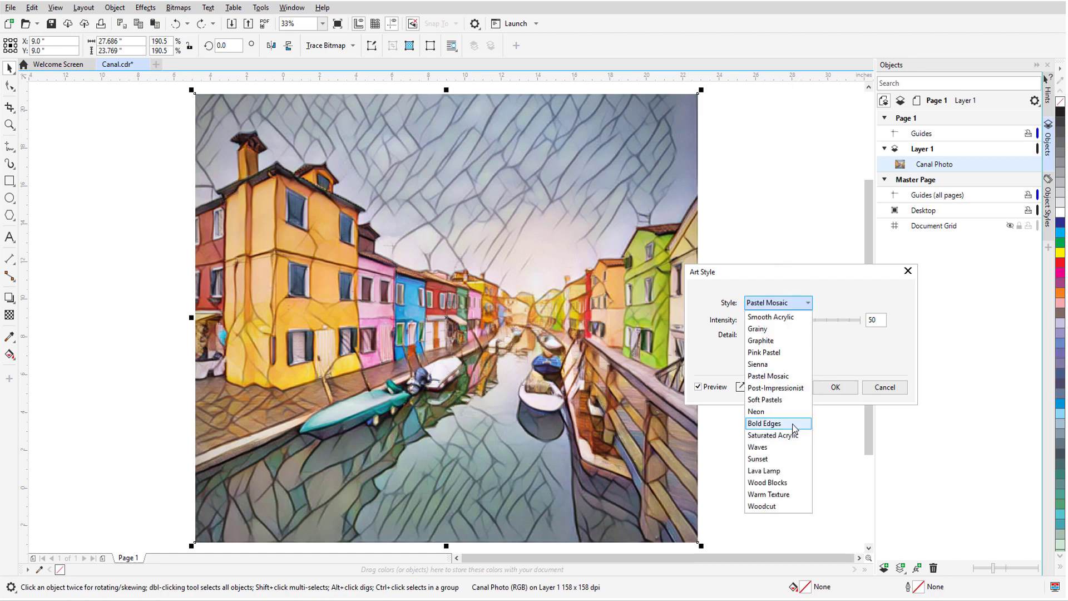
pyautogui.click(776, 427)
pyautogui.click(808, 303)
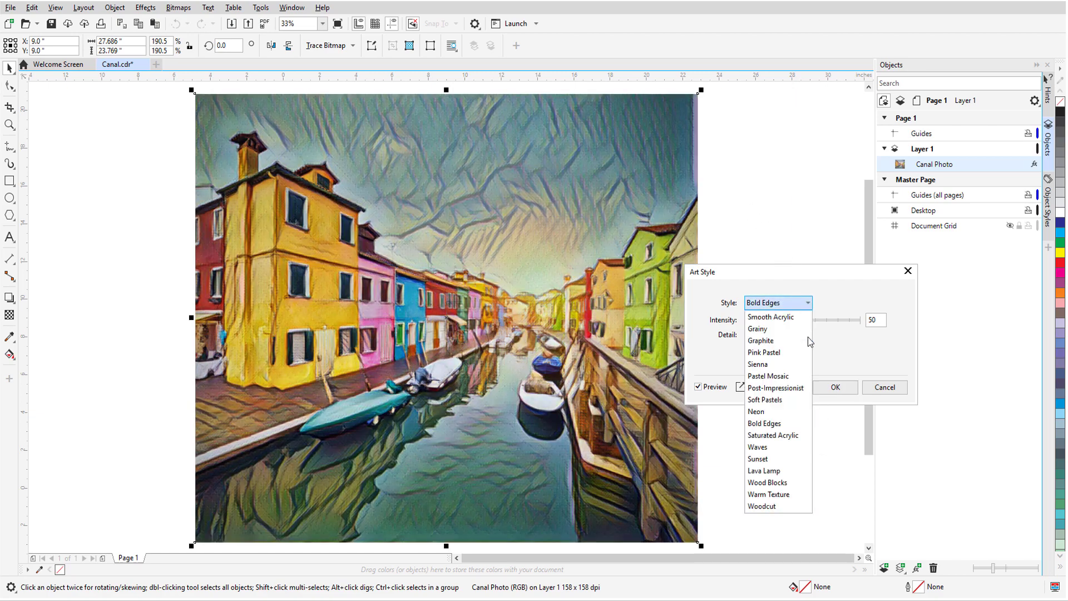
pyautogui.click(807, 460)
pyautogui.click(807, 303)
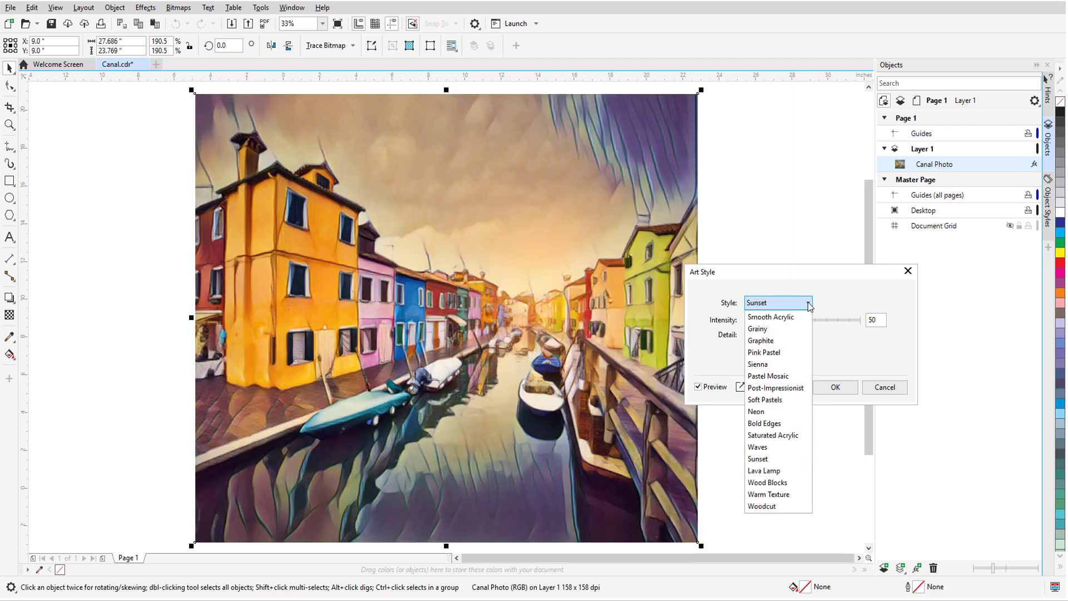
pyautogui.click(803, 436)
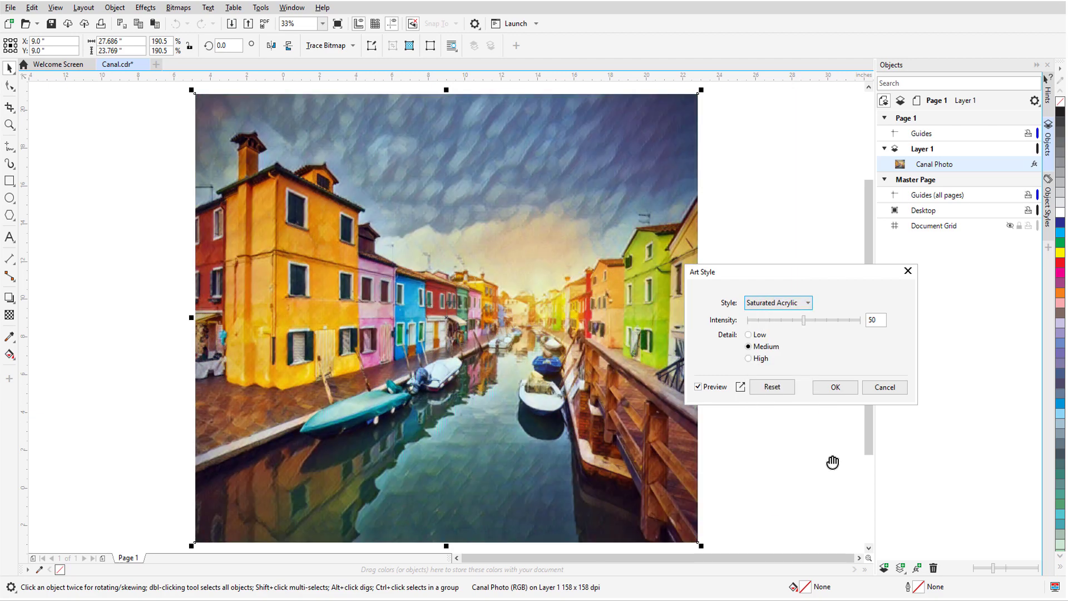
pyautogui.click(807, 303)
pyautogui.click(802, 479)
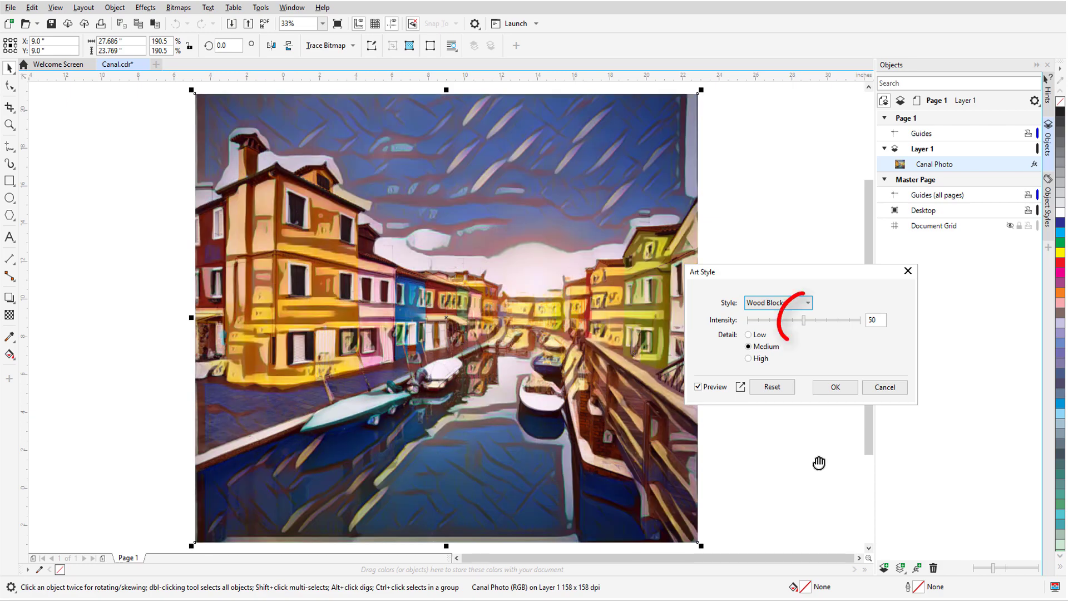
# Step: Apply Wood Blocks with intensity 24 and Low detail, after trying 68 and High
pyautogui.click(825, 320)
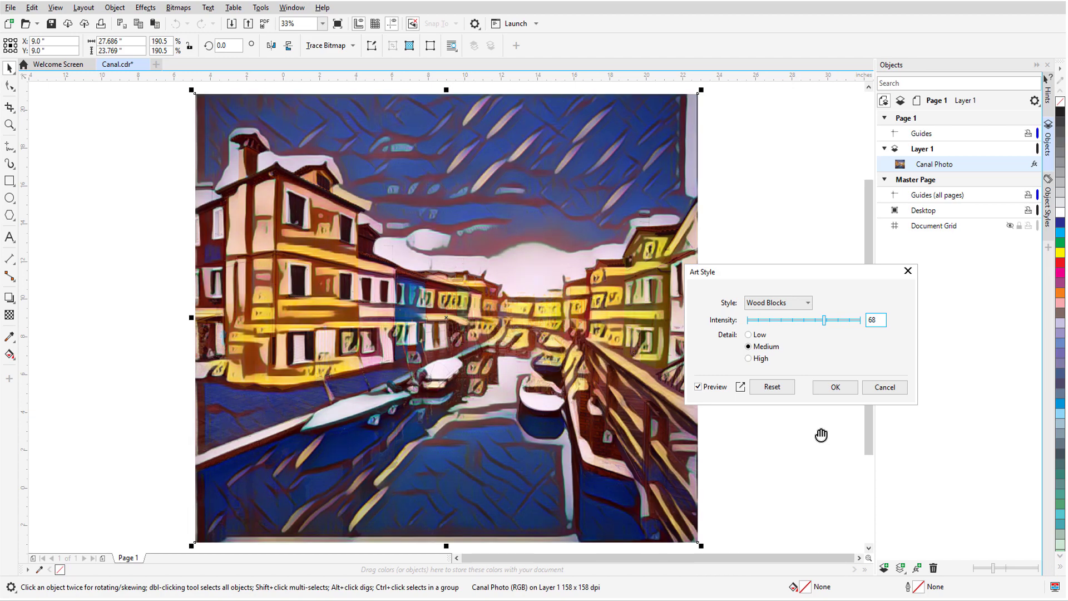
pyautogui.click(749, 358)
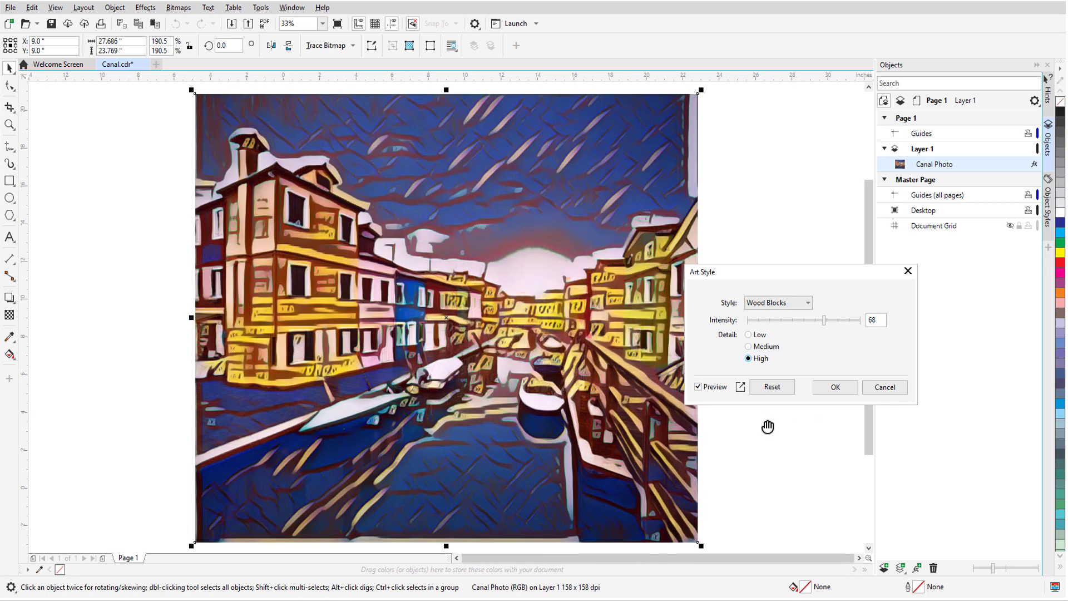
pyautogui.click(775, 321)
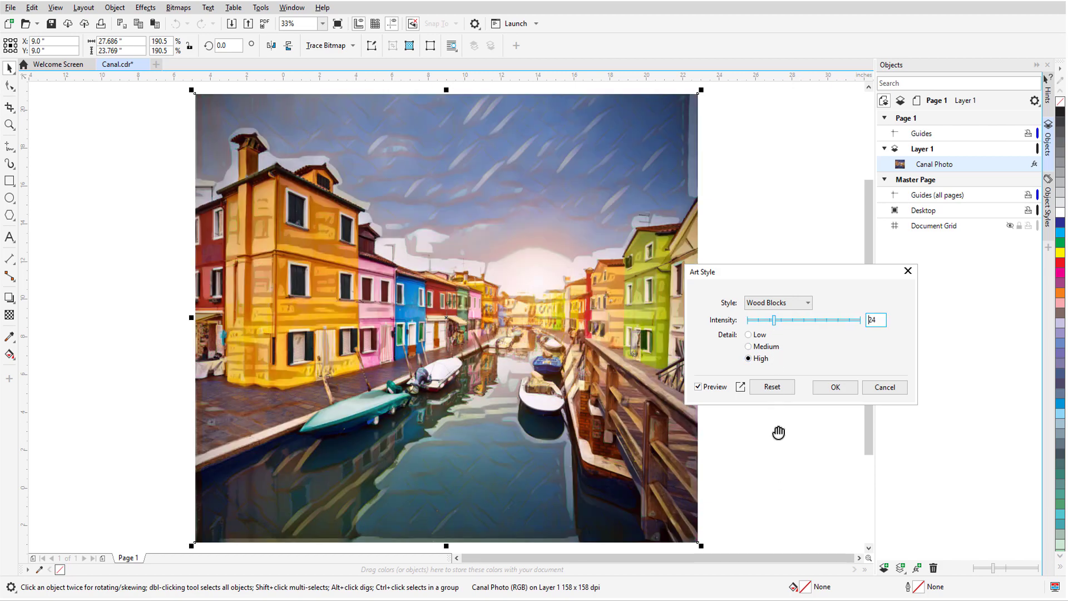
pyautogui.click(750, 336)
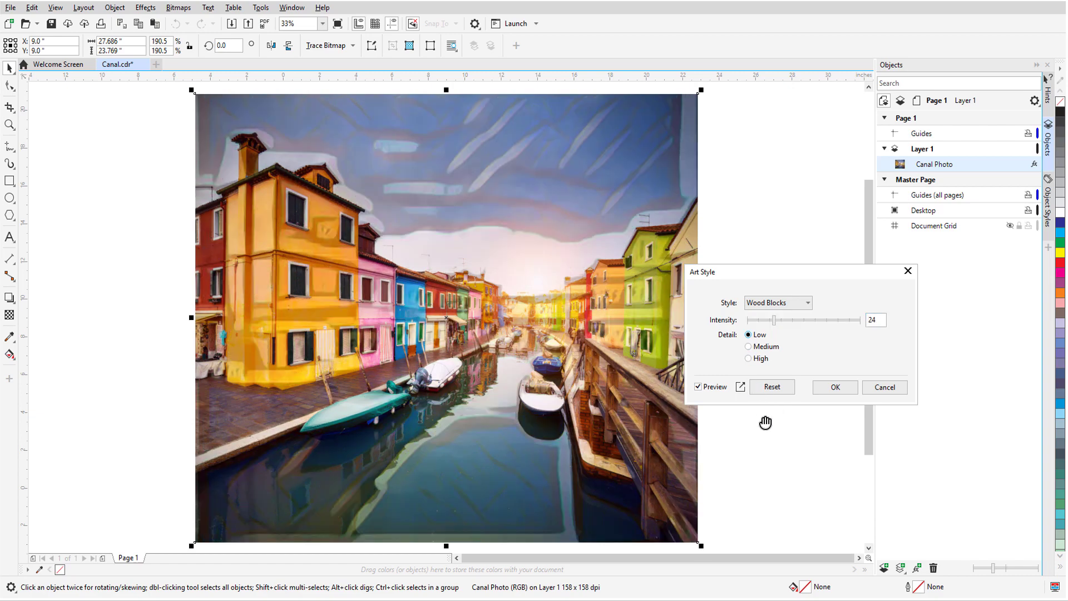
pyautogui.click(827, 392)
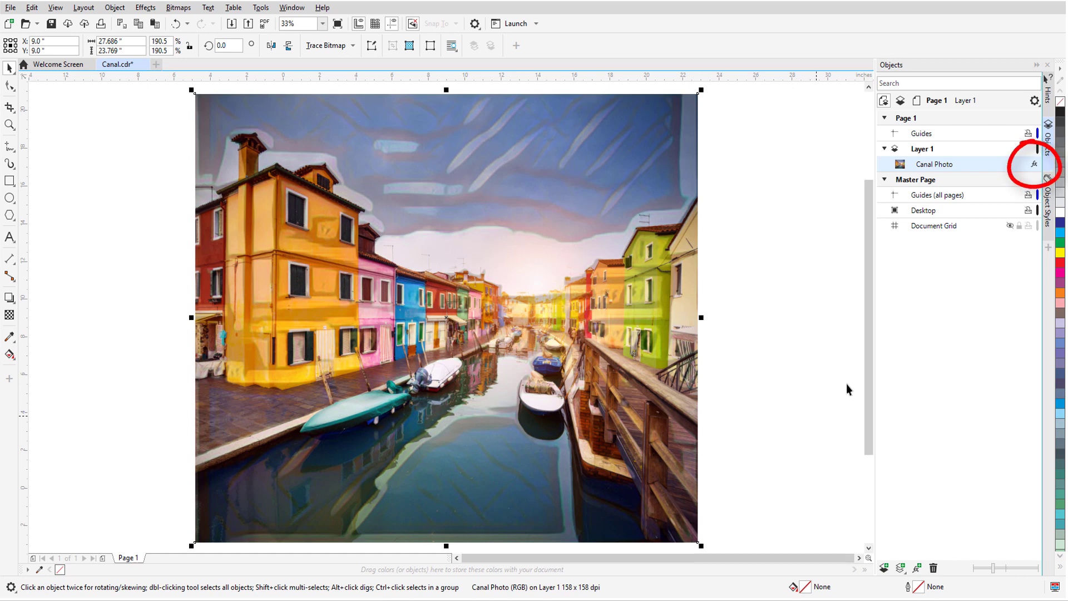
pyautogui.click(1033, 165)
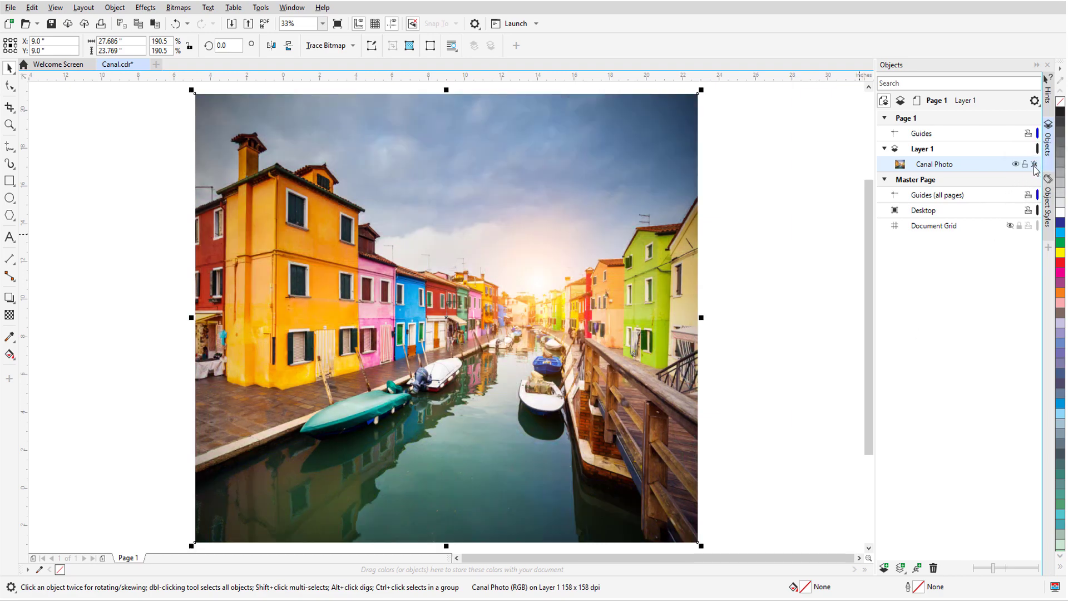
pyautogui.click(1035, 165)
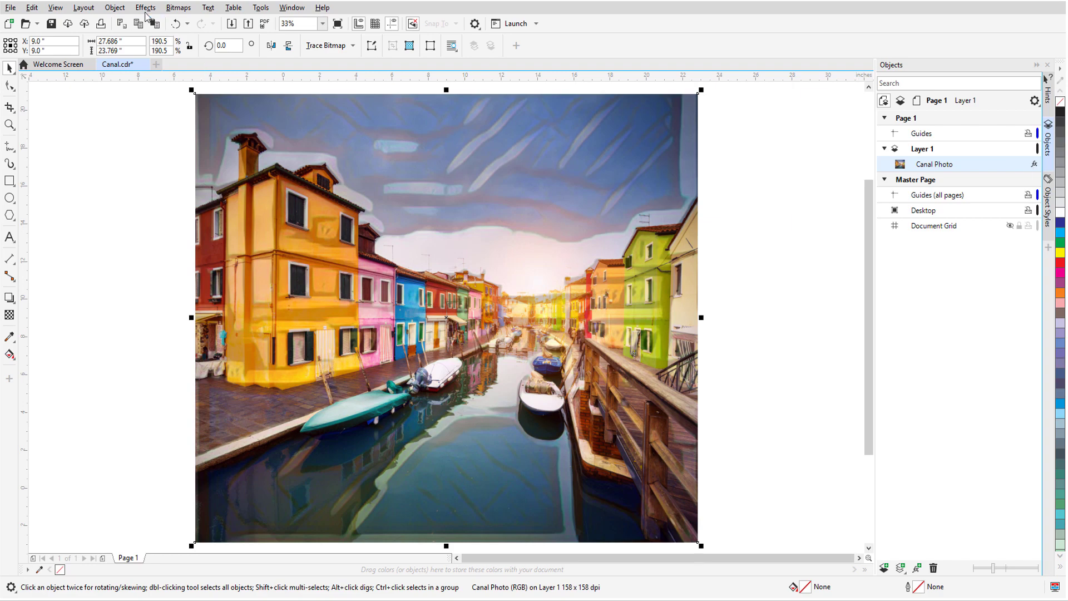
# Step: Apply the Post-Impressionist art style to the canal photo at intensity 50 with medium detail
pyautogui.click(146, 9)
pyautogui.moveTo(178, 145)
pyautogui.click(257, 144)
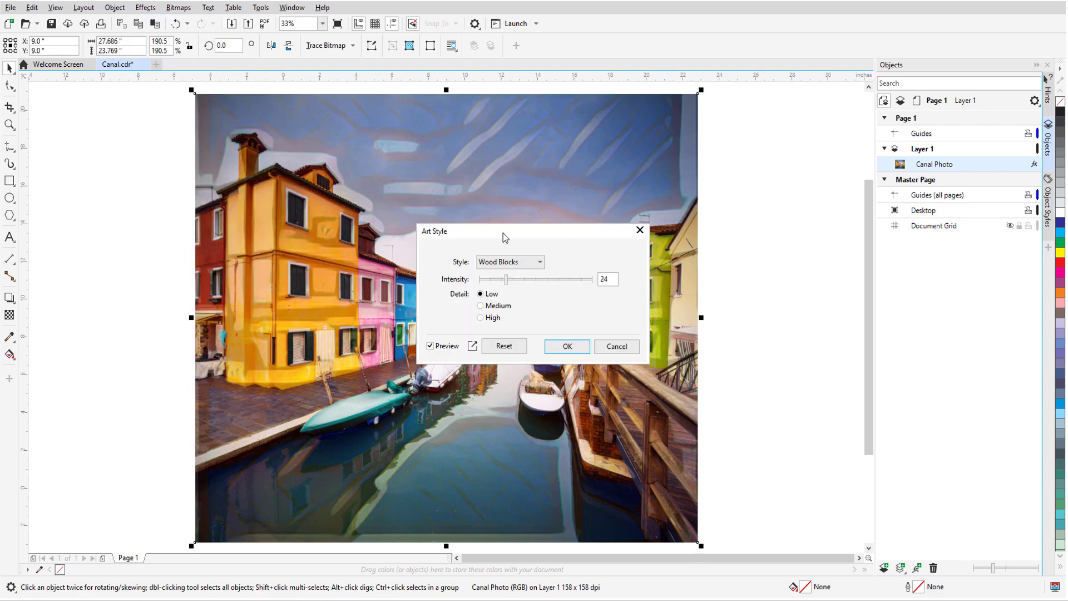
pyautogui.moveTo(503, 231); pyautogui.dragTo(762, 275)
pyautogui.click(799, 304)
pyautogui.click(763, 379)
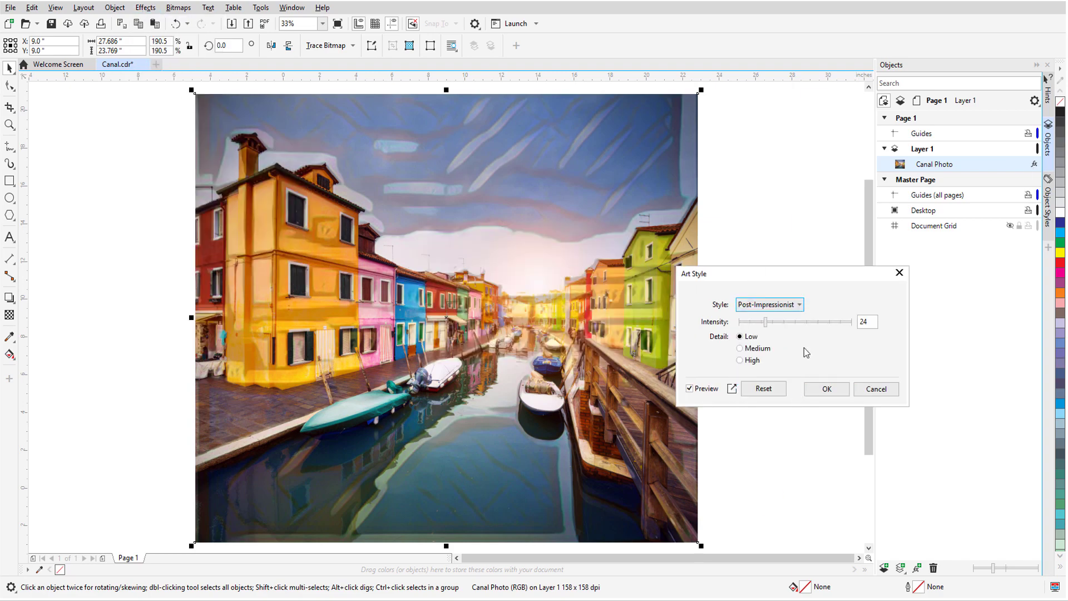
pyautogui.moveTo(783, 326); pyautogui.dragTo(800, 327)
pyautogui.click(740, 349)
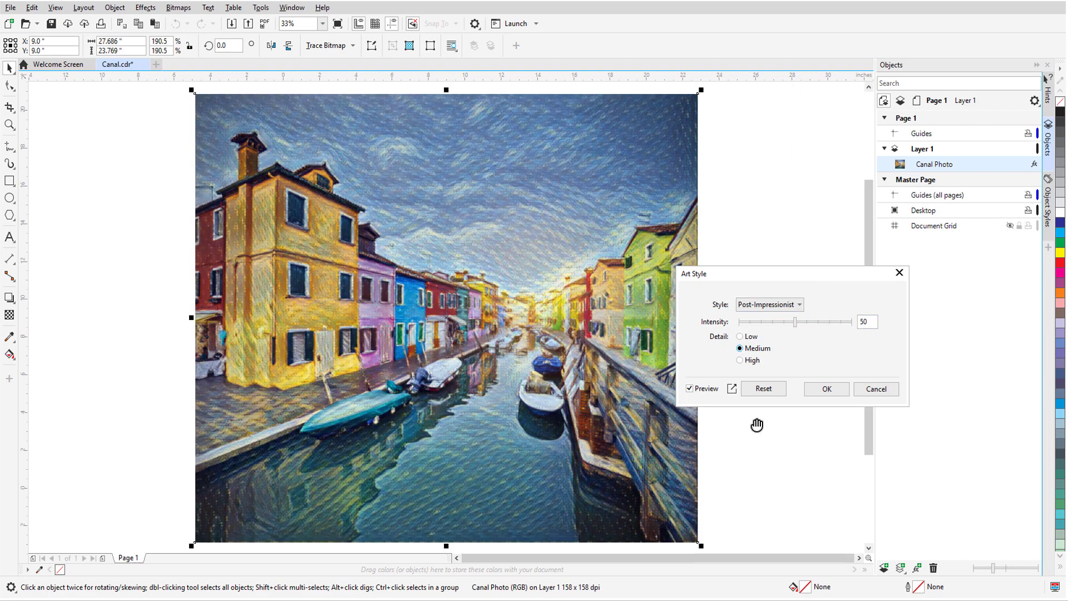
pyautogui.click(823, 390)
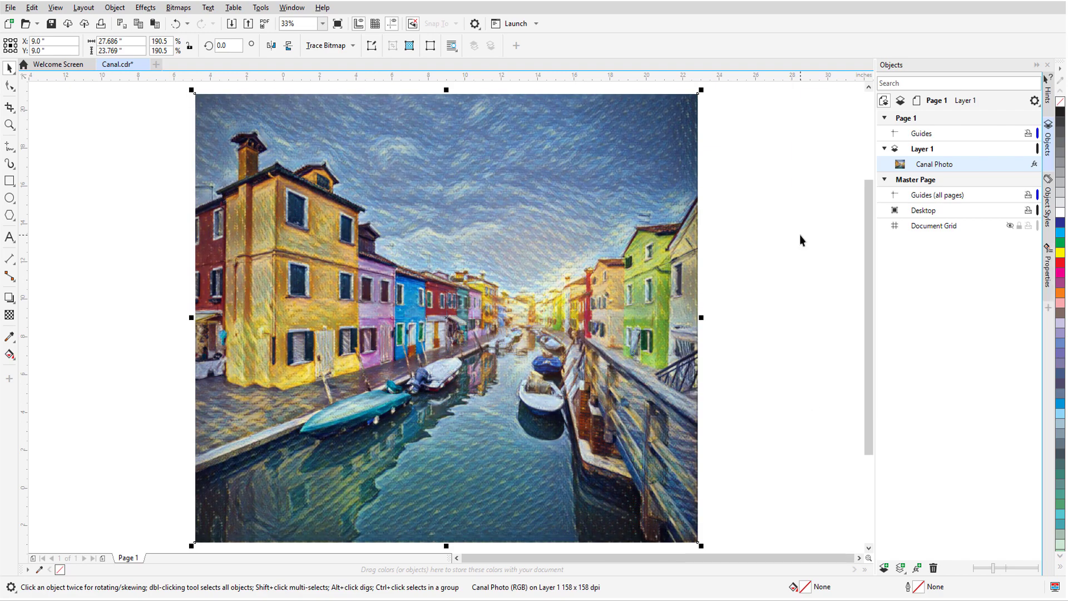
# Step: In the photo's Bitmap Effects, toggle the Art Style effect off and on, then open it for editing
pyautogui.click(1047, 283)
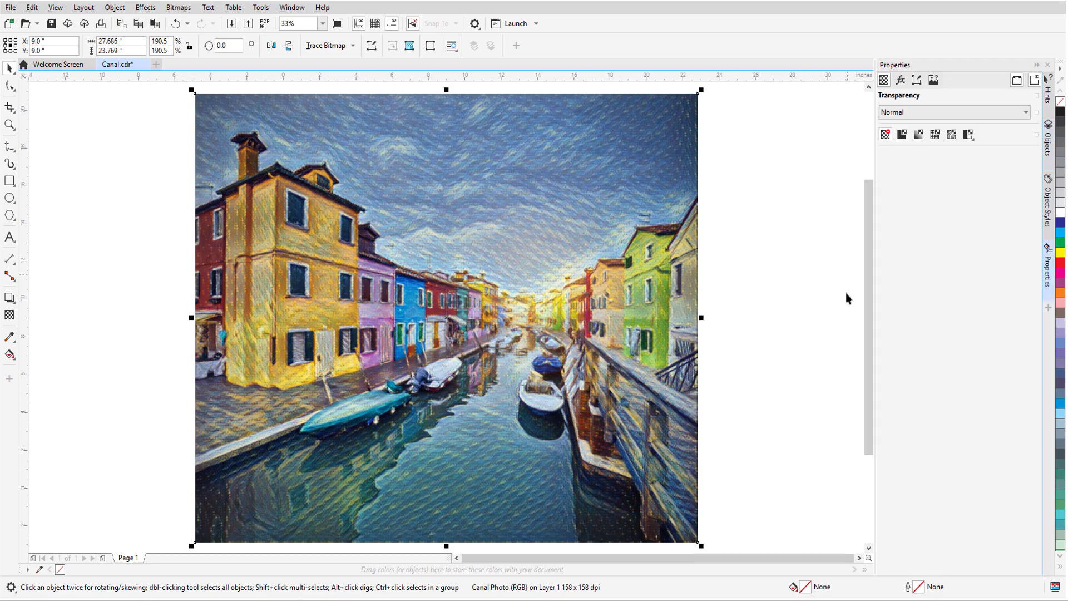
pyautogui.click(899, 84)
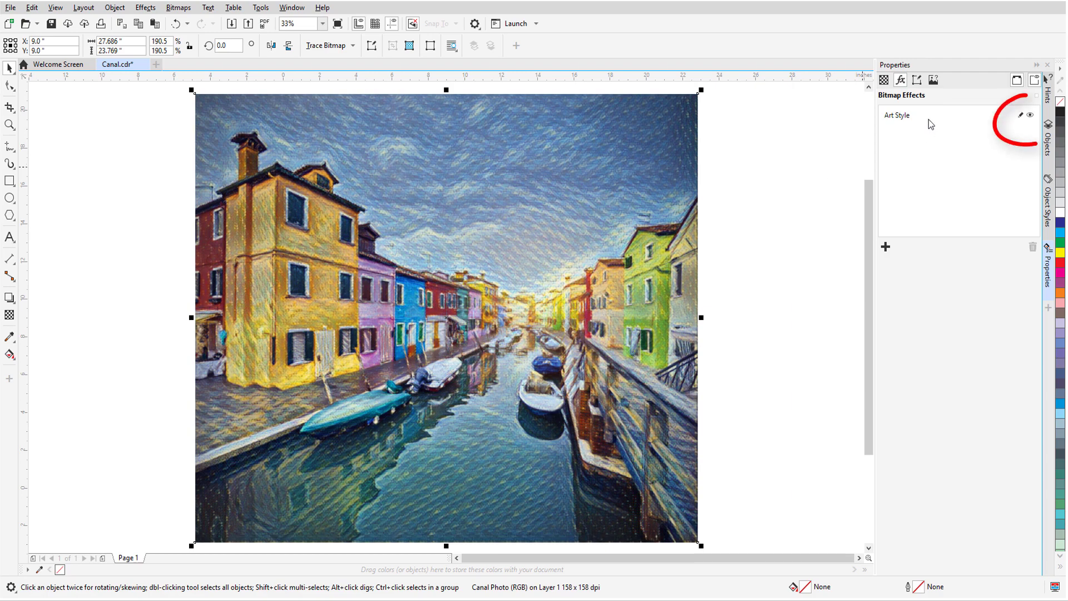
pyautogui.click(1029, 115)
pyautogui.click(1030, 115)
pyautogui.moveTo(944, 123)
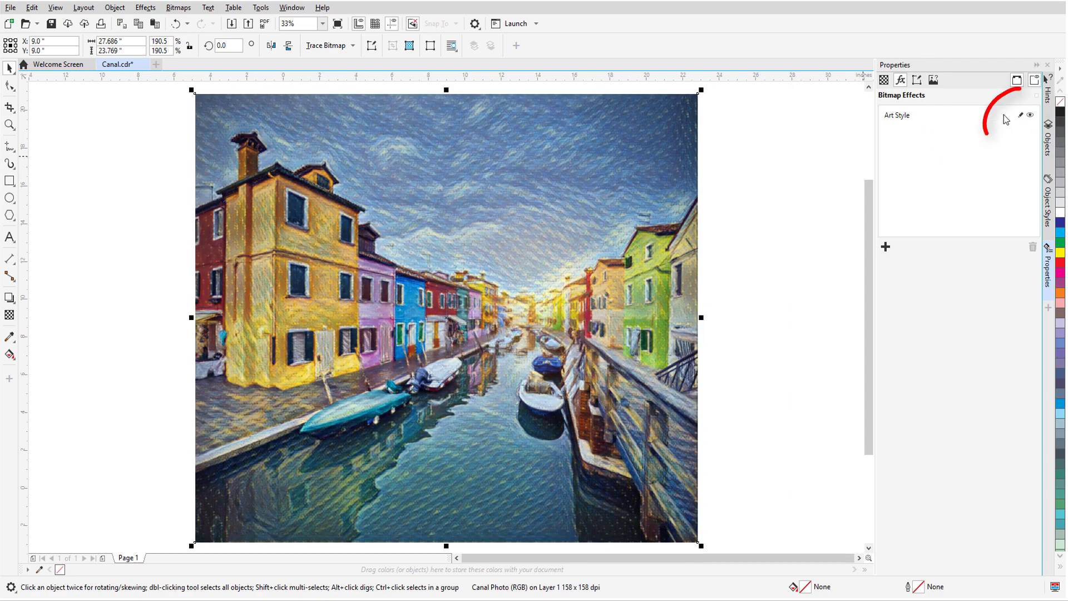
pyautogui.click(1021, 117)
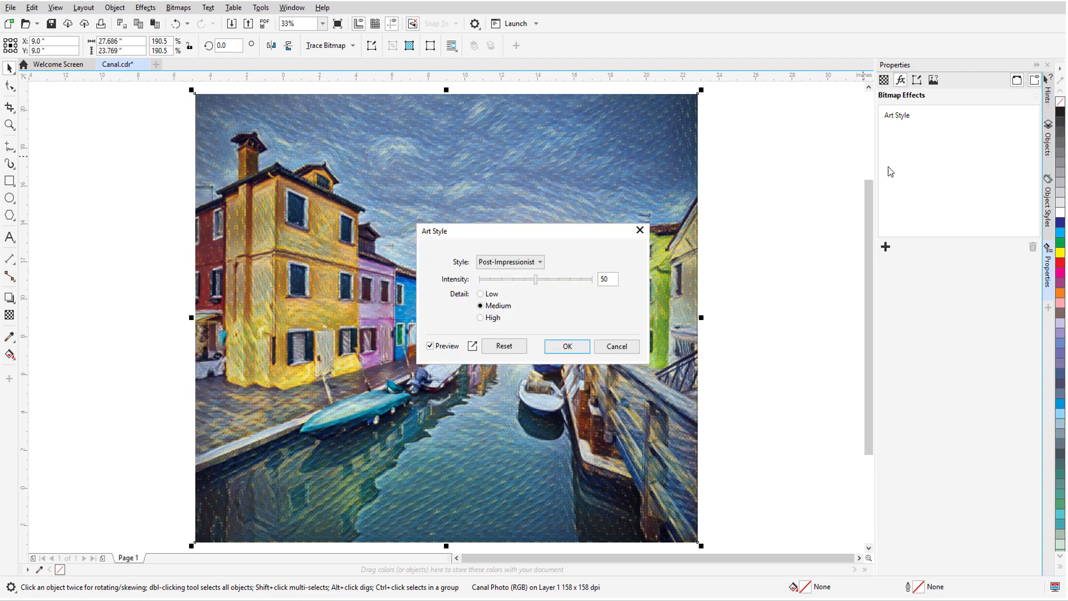
# Step: Change the photo's art style to Grainy at intensity 70 with low detail
pyautogui.moveTo(599, 229); pyautogui.dragTo(850, 229)
pyautogui.click(735, 310)
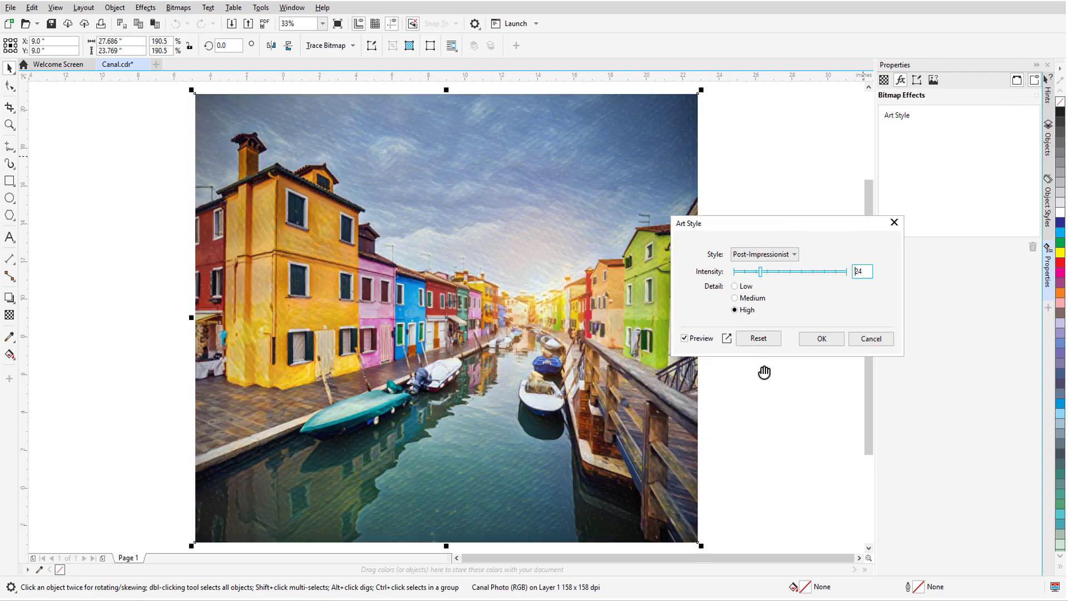
pyautogui.click(794, 257)
pyautogui.click(794, 416)
pyautogui.click(813, 272)
pyautogui.click(735, 286)
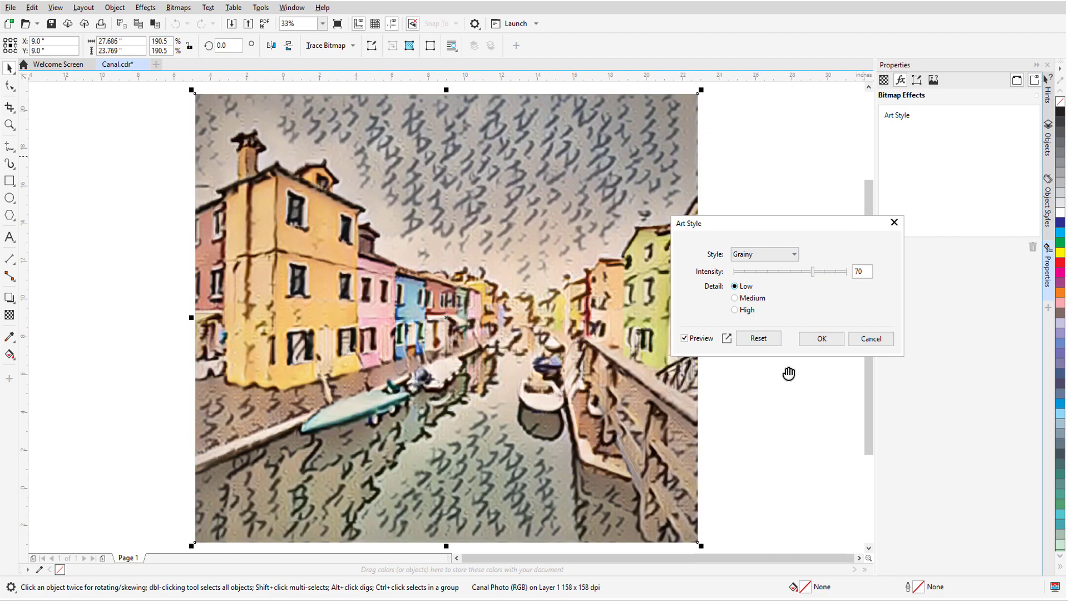
pyautogui.click(814, 344)
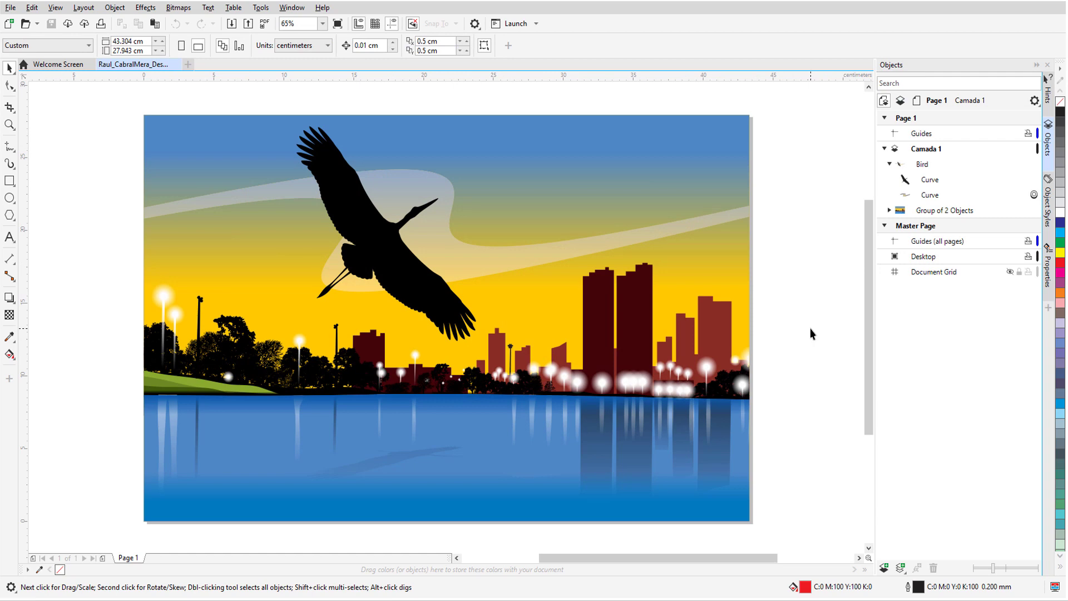
pyautogui.click(957, 166)
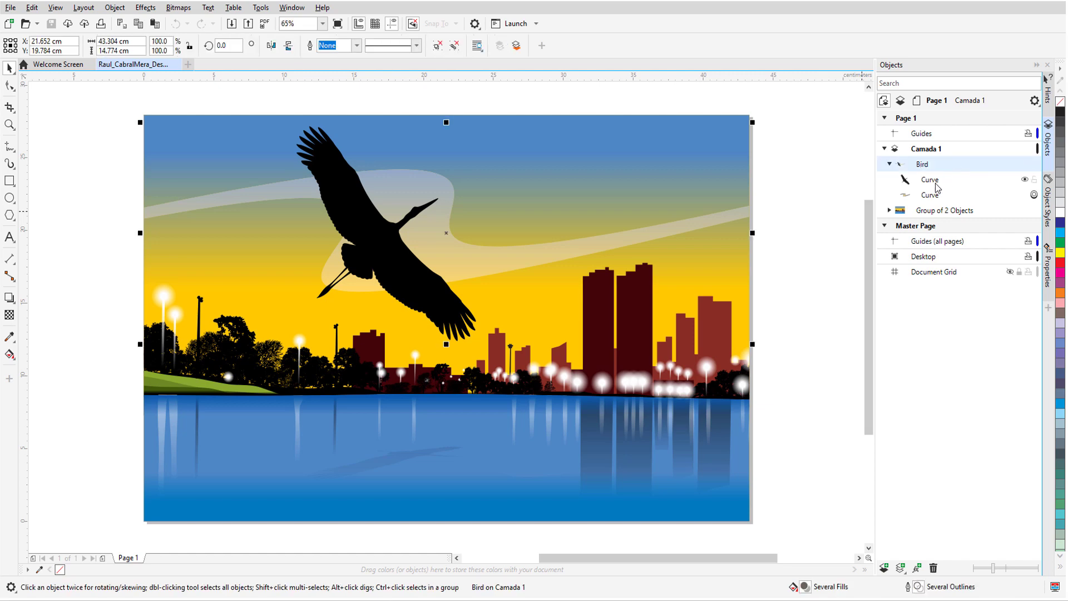
pyautogui.click(939, 183)
pyautogui.click(941, 199)
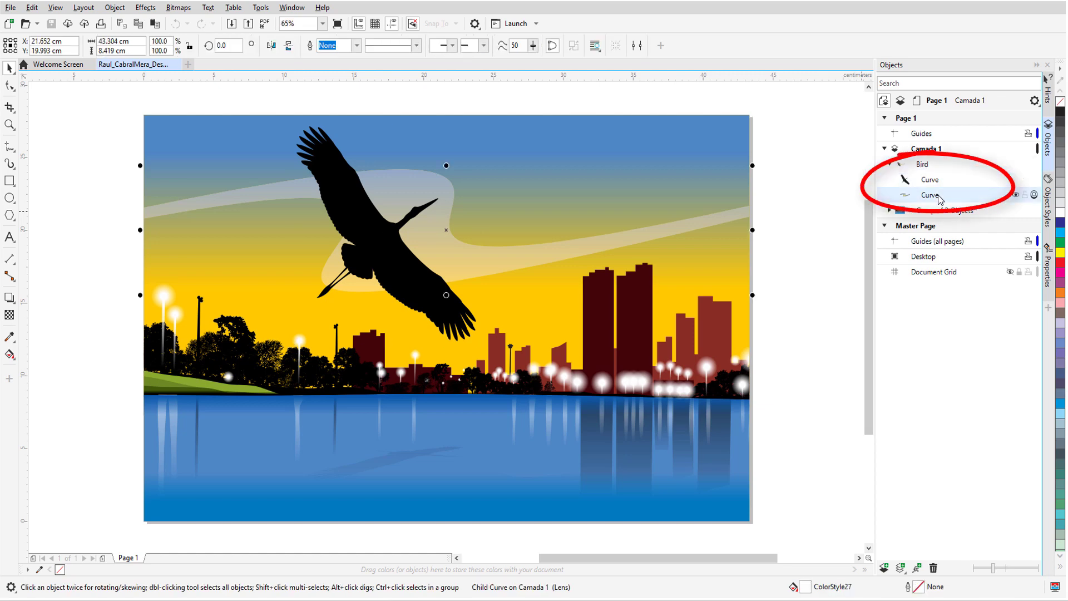
pyautogui.click(945, 212)
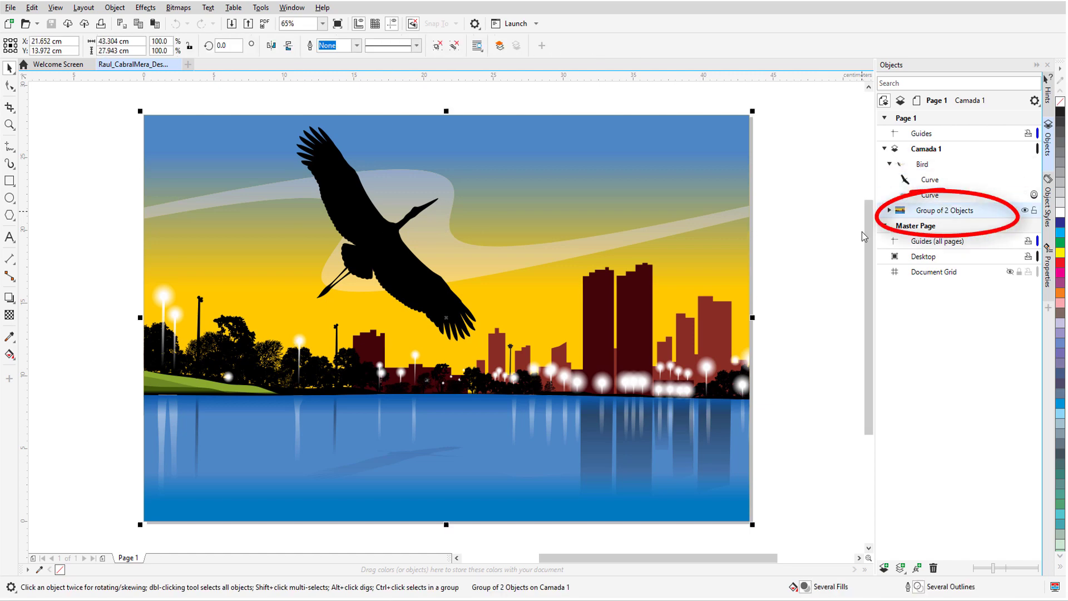
pyautogui.click(833, 240)
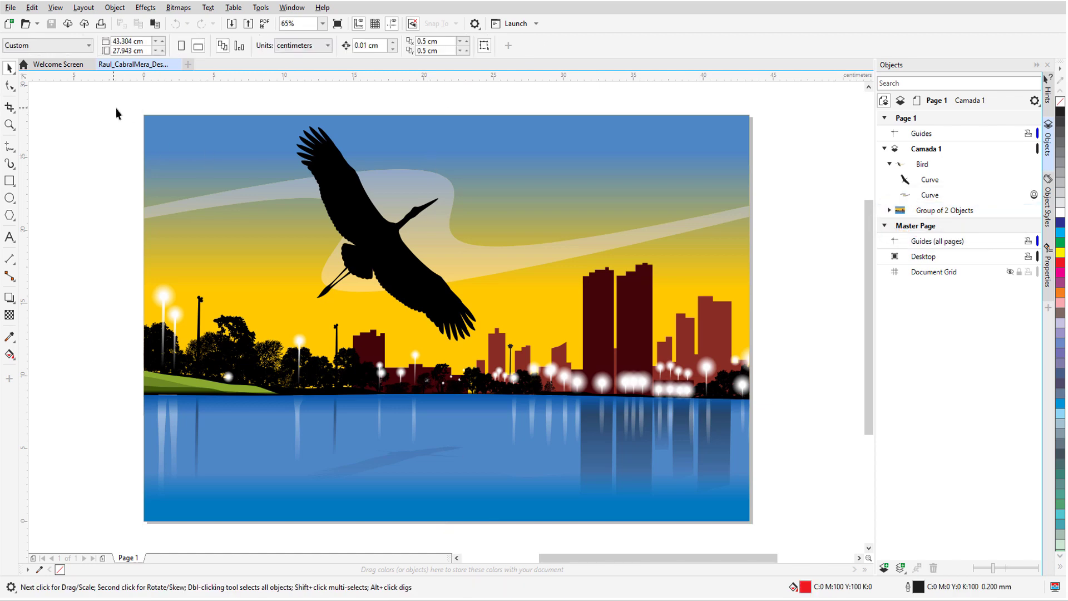
# Step: Select the Bird and scene groups and add an Art Style bitmap effect to them
pyautogui.moveTo(114, 108); pyautogui.dragTo(748, 526)
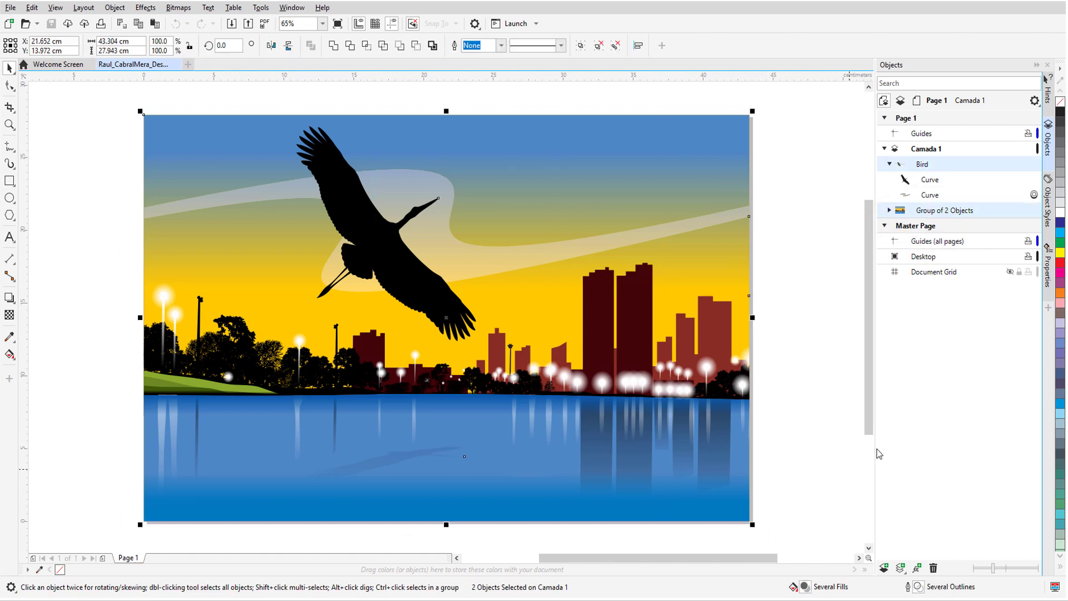
pyautogui.click(1049, 272)
pyautogui.click(933, 80)
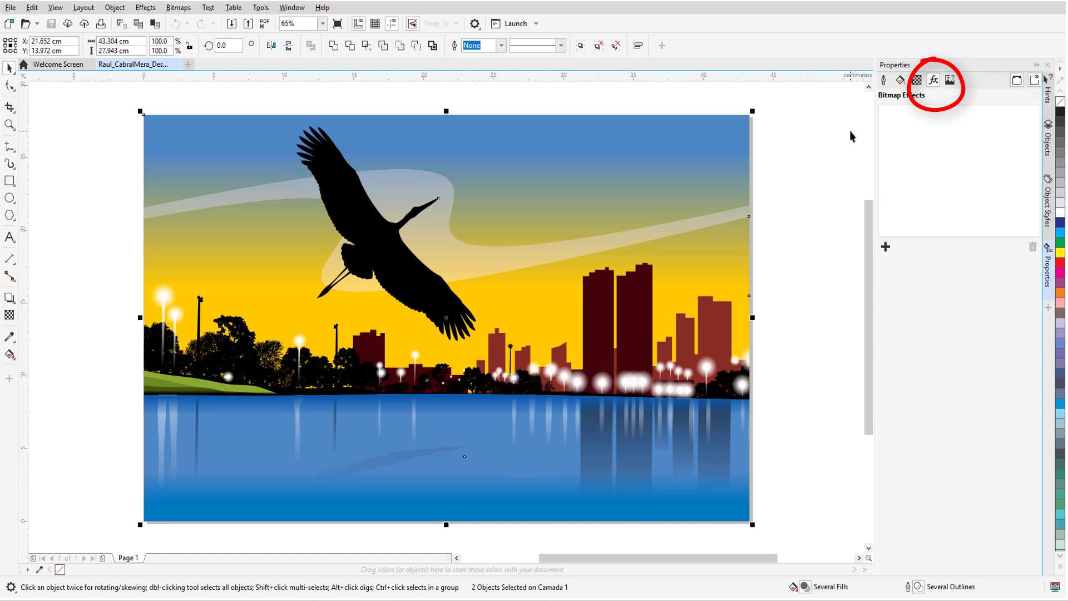
pyautogui.click(886, 247)
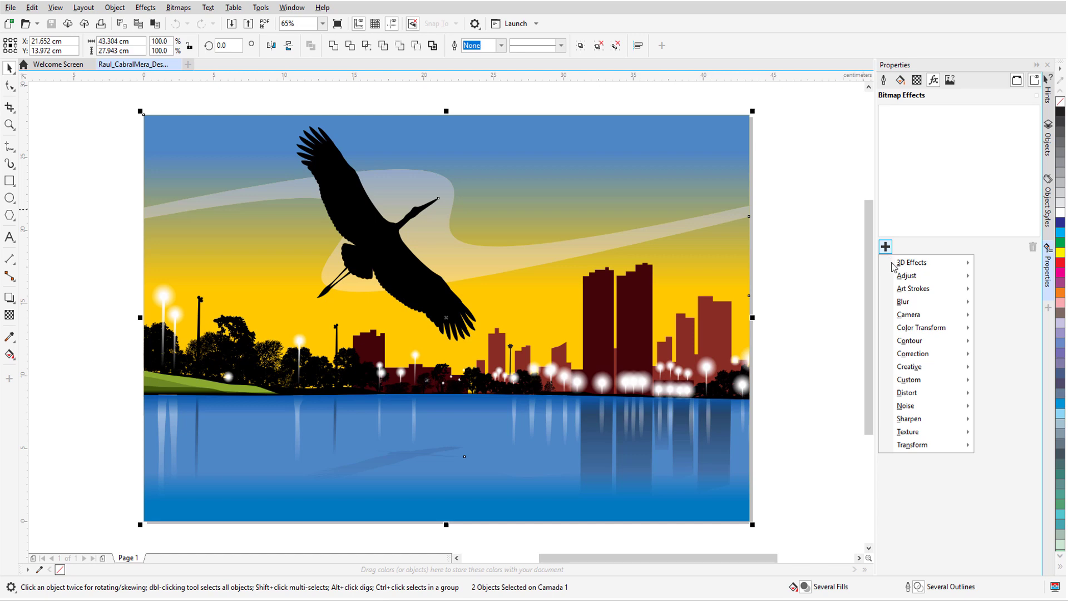
pyautogui.moveTo(937, 368)
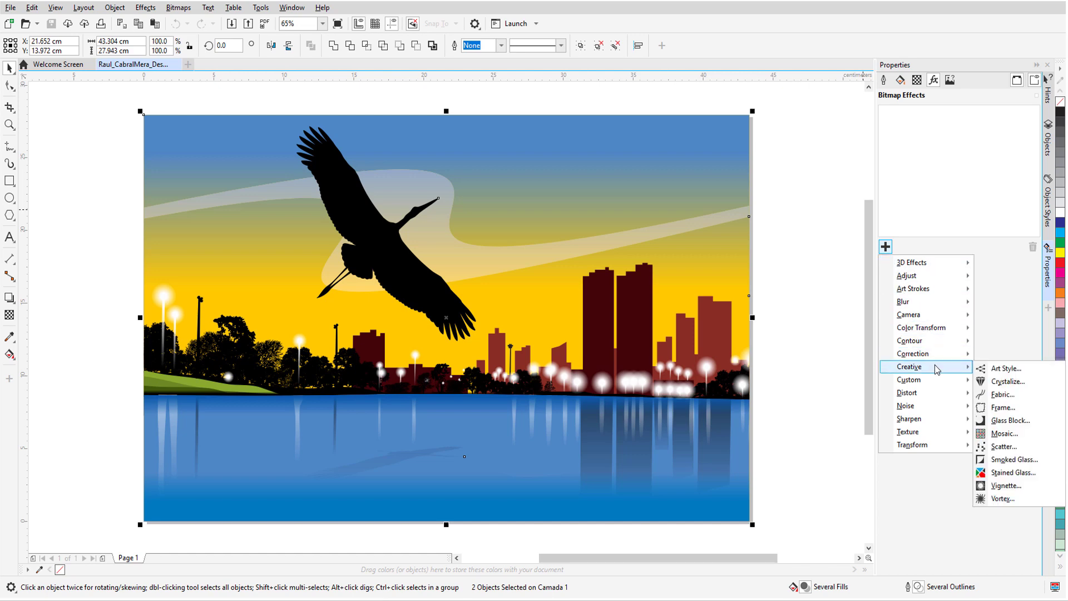
pyautogui.click(1008, 369)
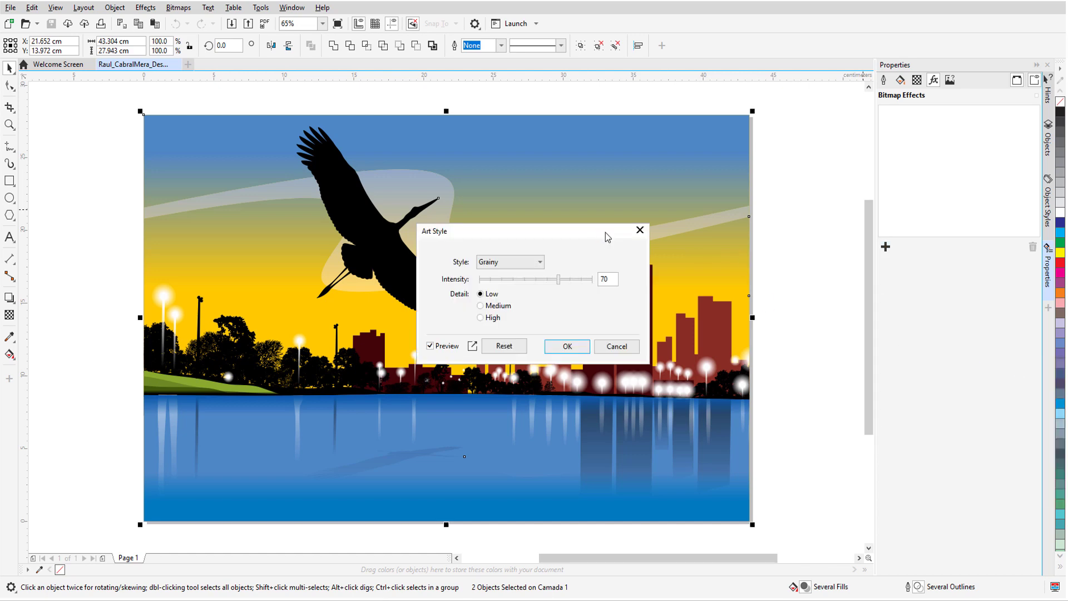
# Step: Set the style to Lava Lamp, intensity 57, Medium detail, apply it, and deselect
pyautogui.moveTo(607, 237); pyautogui.dragTo(921, 289)
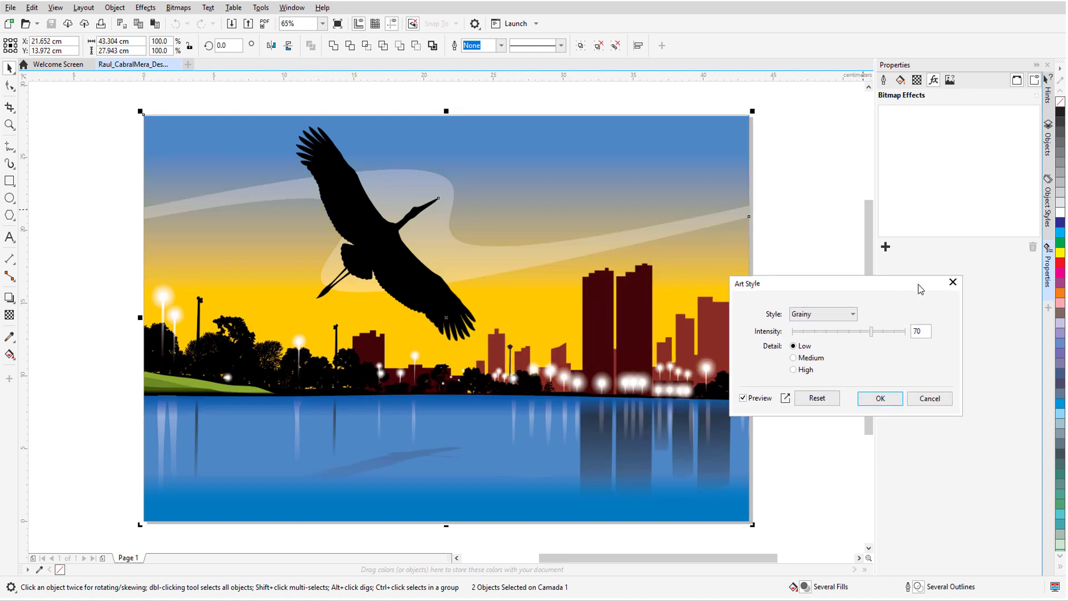
pyautogui.click(853, 314)
pyautogui.click(823, 479)
pyautogui.click(858, 332)
pyautogui.click(794, 358)
pyautogui.click(881, 399)
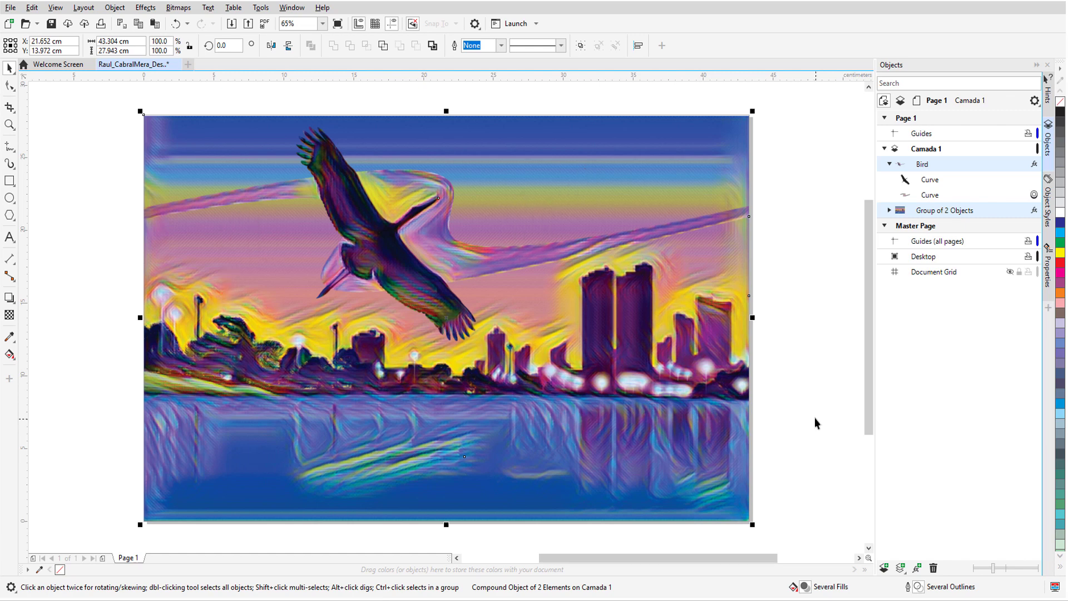
pyautogui.click(817, 374)
# Step: Undo the Lava Lamp effect and ungroup the Bird group
pyautogui.hotkey('ctrl', 'z')
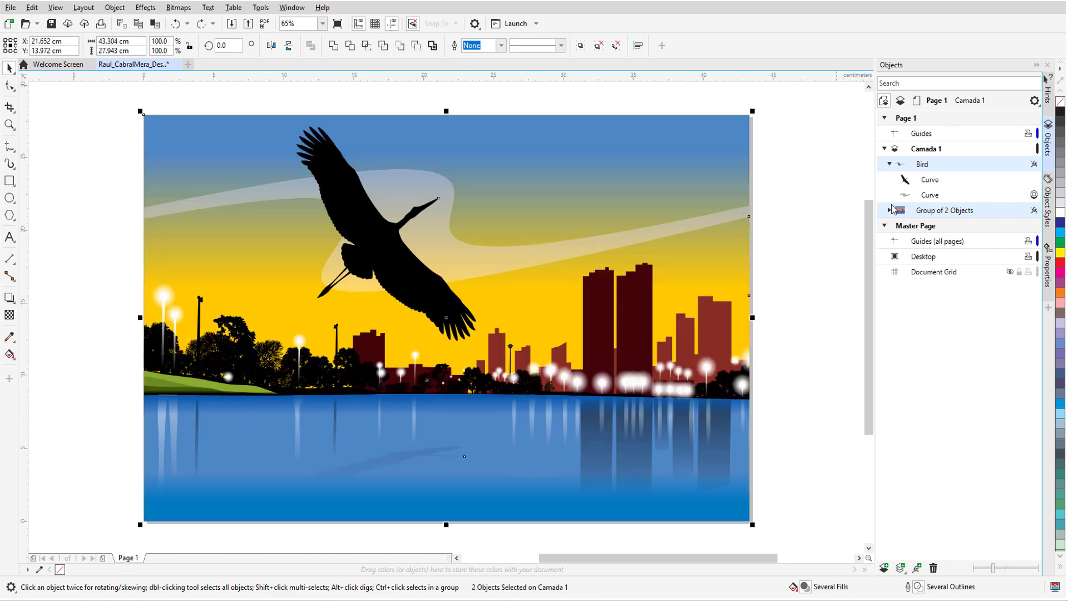
pyautogui.click(933, 165)
pyautogui.rightClick(933, 167)
pyautogui.click(963, 187)
# Step: Move the Bird's lens curve into the skyline group and select the resulting Group of 3 Objects
pyautogui.click(938, 181)
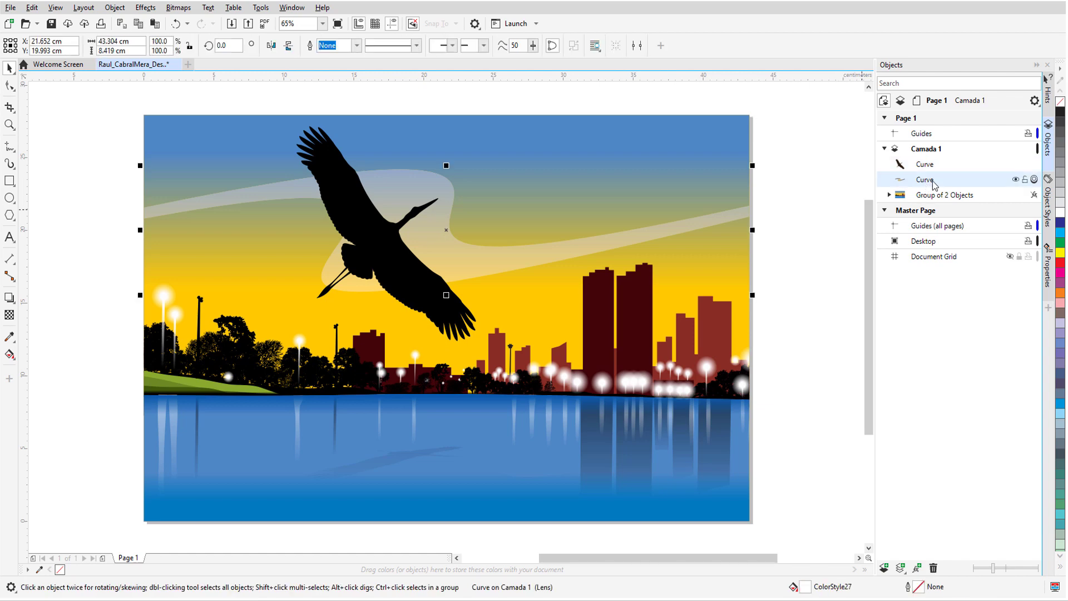
pyautogui.moveTo(938, 186); pyautogui.dragTo(928, 209)
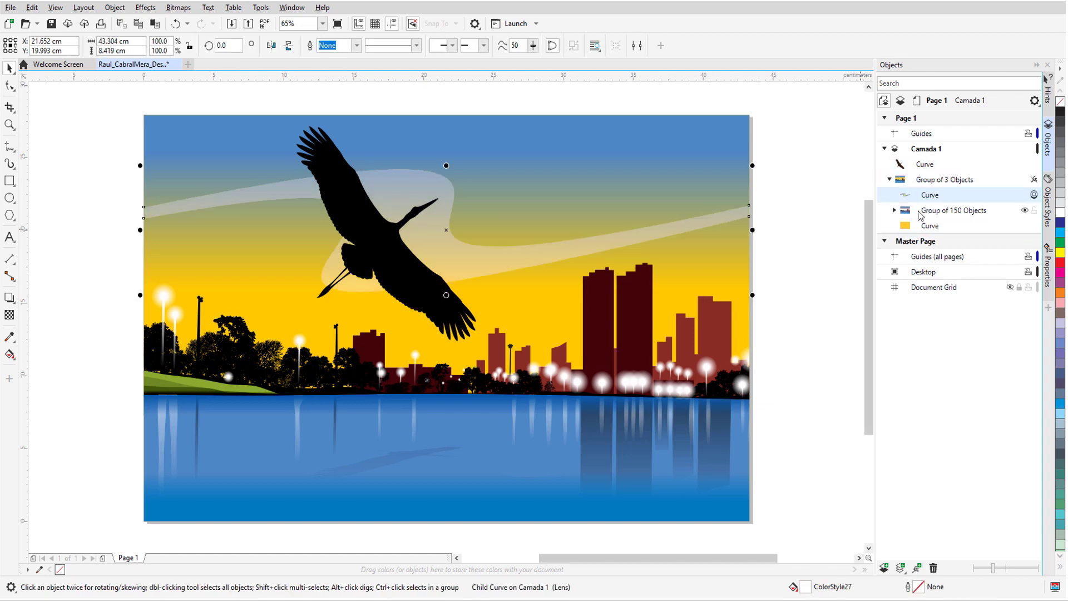
pyautogui.click(930, 183)
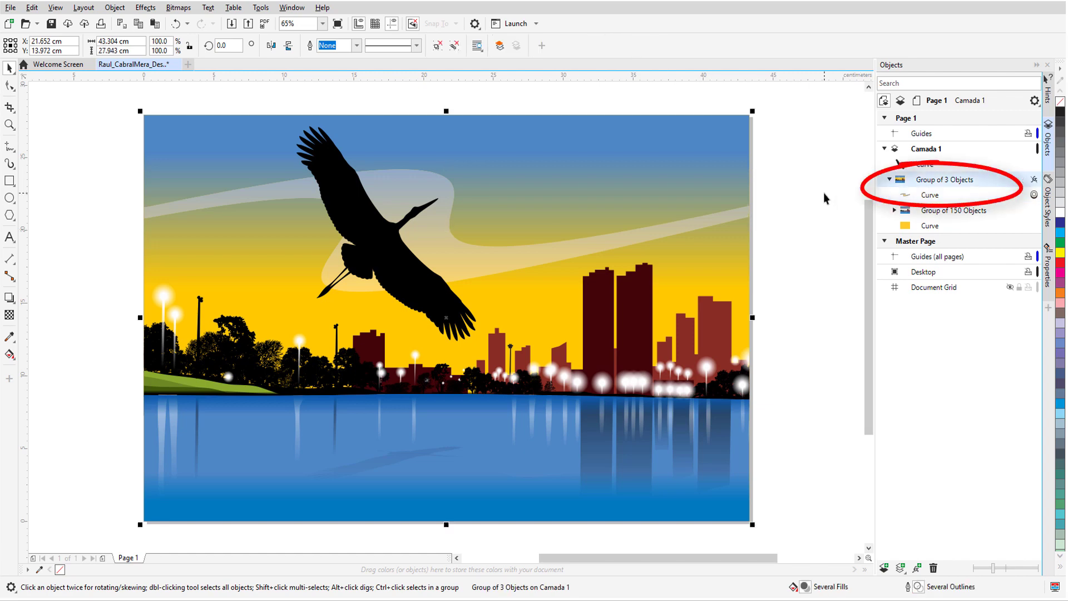
pyautogui.click(149, 9)
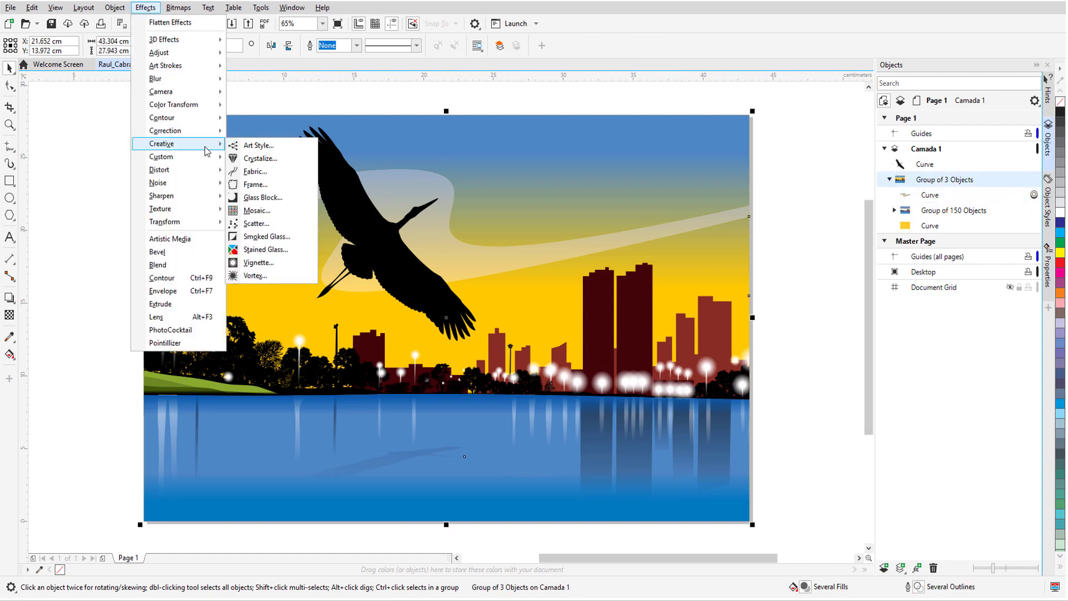
pyautogui.click(236, 146)
pyautogui.moveTo(573, 236); pyautogui.dragTo(849, 324)
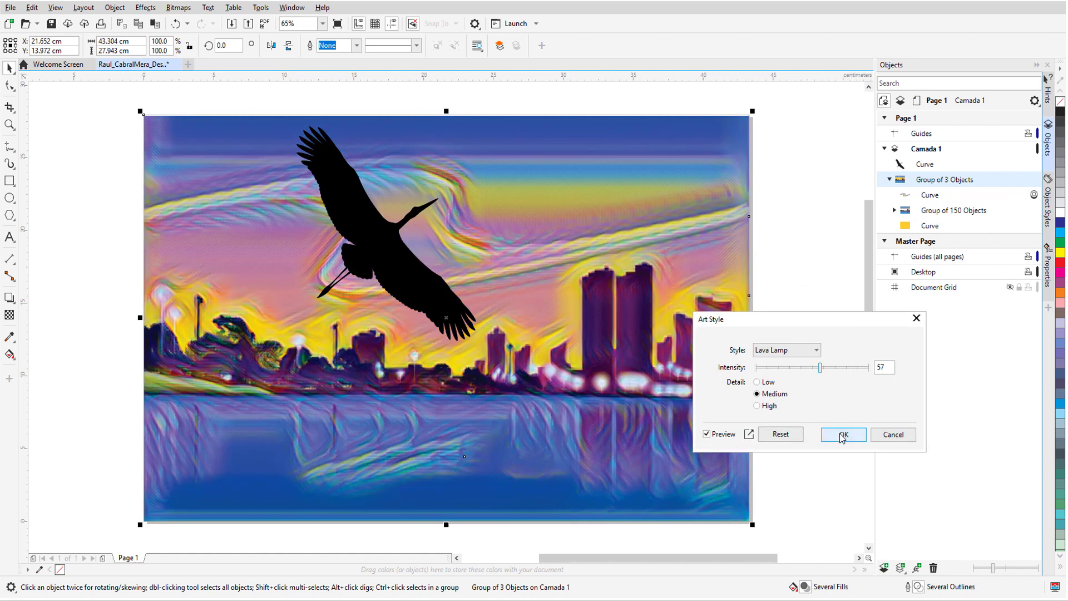
pyautogui.click(842, 437)
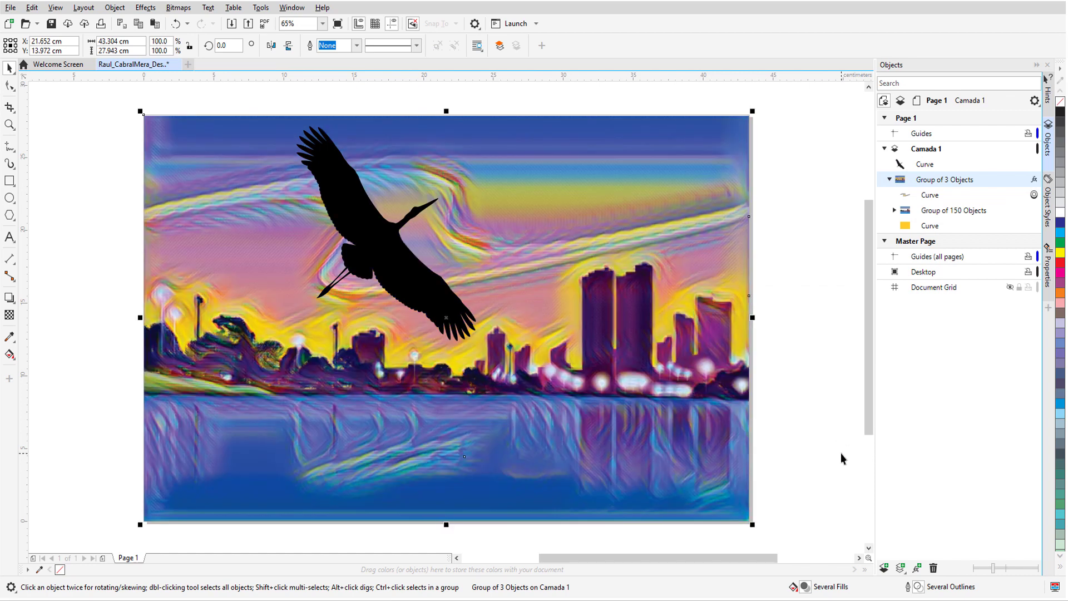
pyautogui.click(841, 452)
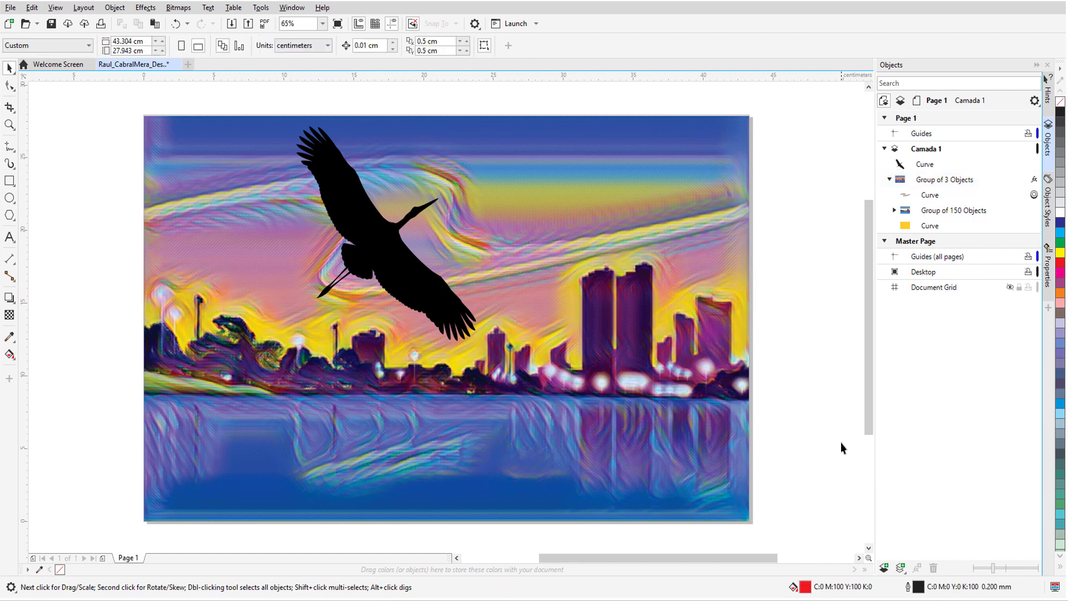
pyautogui.hotkey('ctrl', 'z')
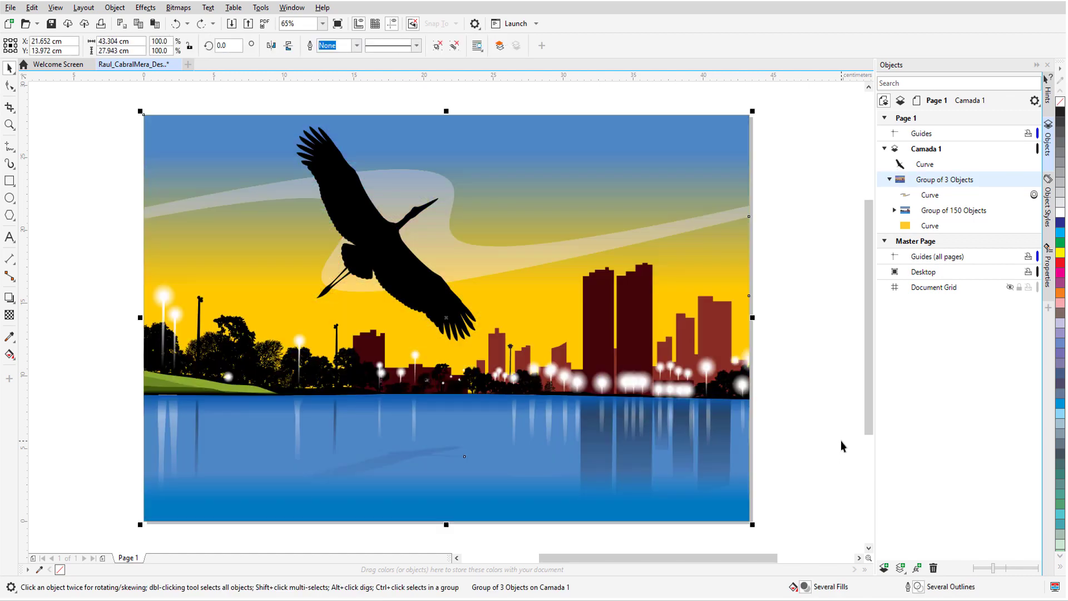
# Step: Select the heron silhouette curve and add an Elephant Skin texture bitmap effect at Age 47
pyautogui.click(925, 166)
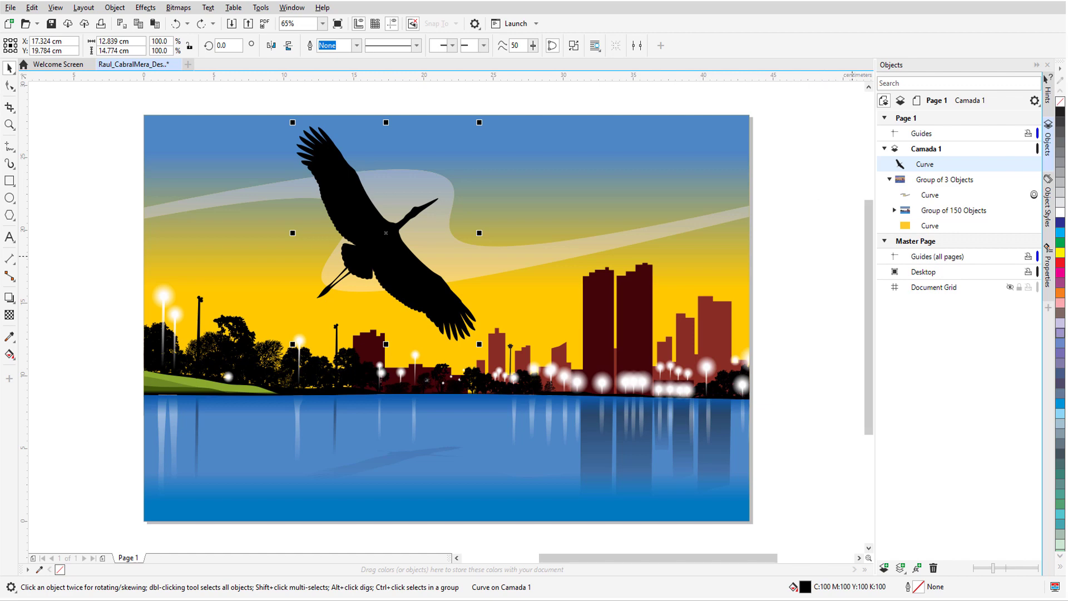
pyautogui.click(1049, 271)
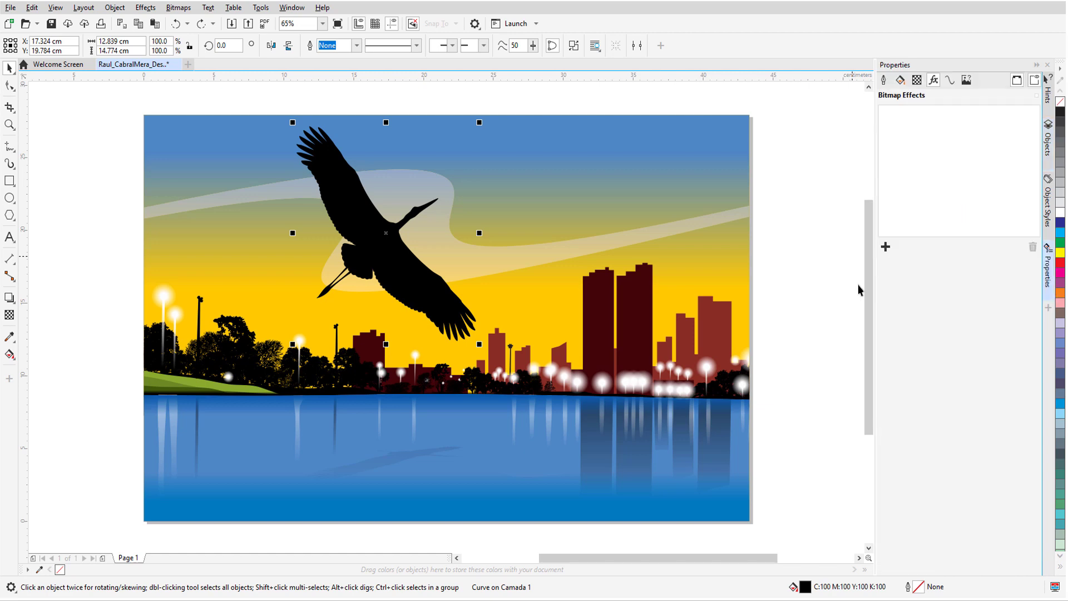
pyautogui.click(886, 246)
pyautogui.moveTo(928, 437)
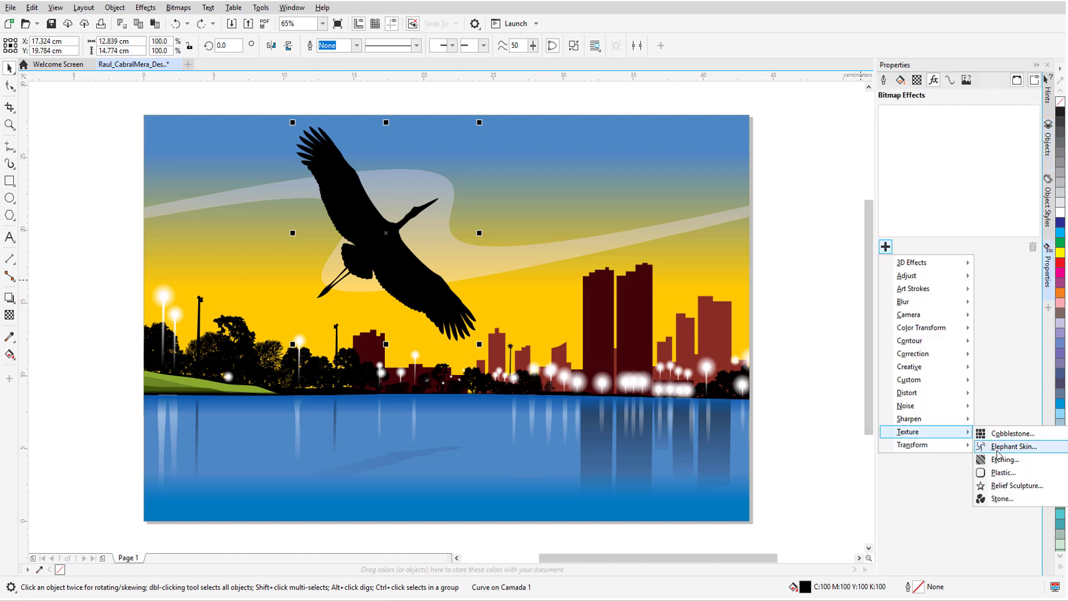
pyautogui.click(1013, 447)
pyautogui.moveTo(542, 241); pyautogui.dragTo(644, 267)
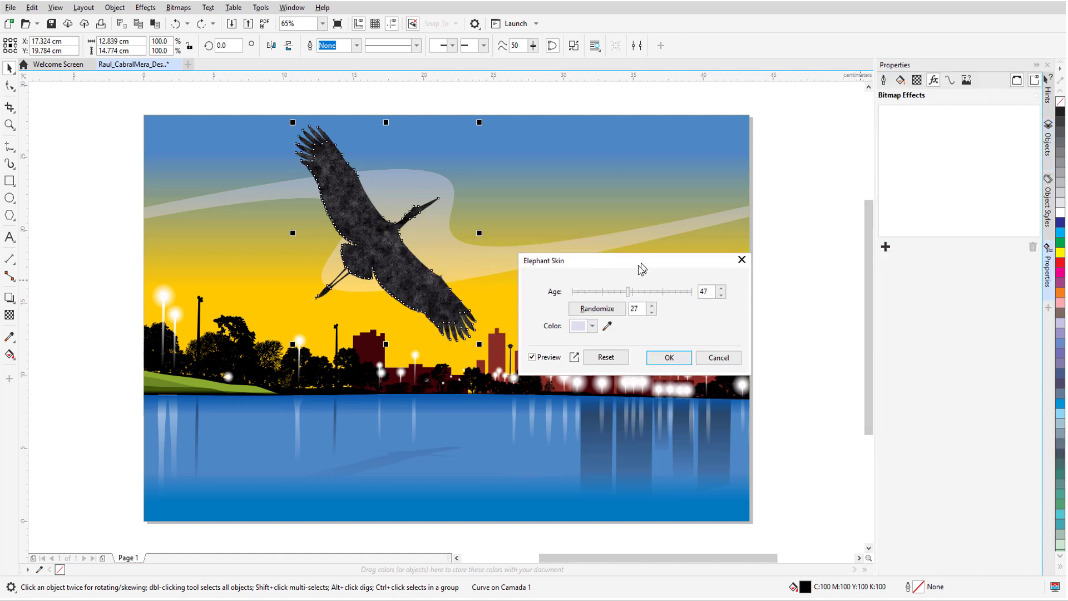
pyautogui.click(668, 361)
# Step: Add a Pastel Mosaic Art Style effect to the heron on top of Elephant Skin
pyautogui.click(886, 247)
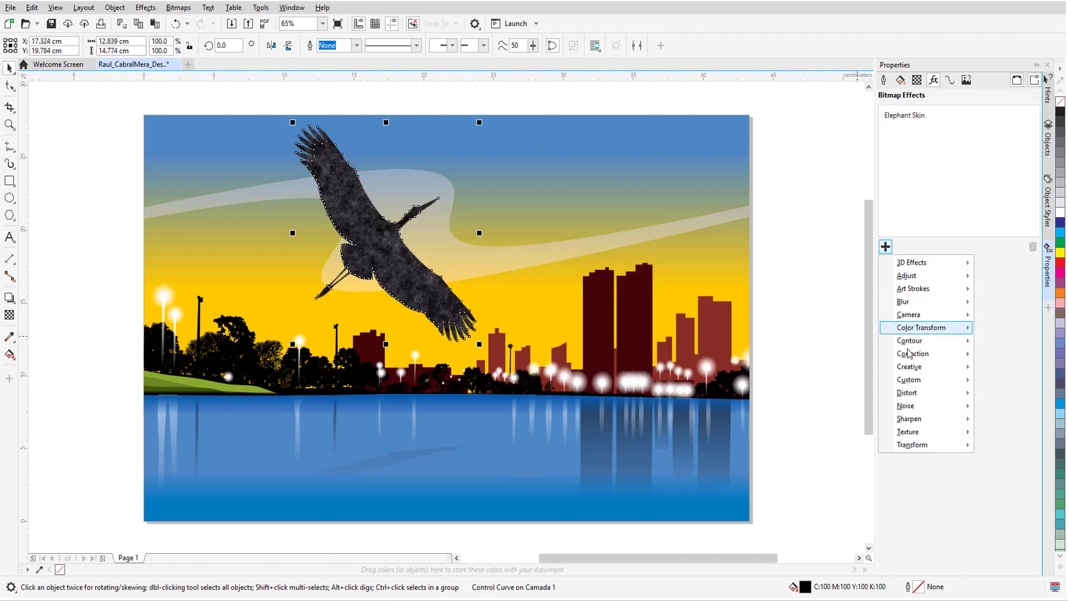
pyautogui.moveTo(918, 368)
pyautogui.click(1018, 368)
pyautogui.moveTo(585, 233); pyautogui.dragTo(668, 226)
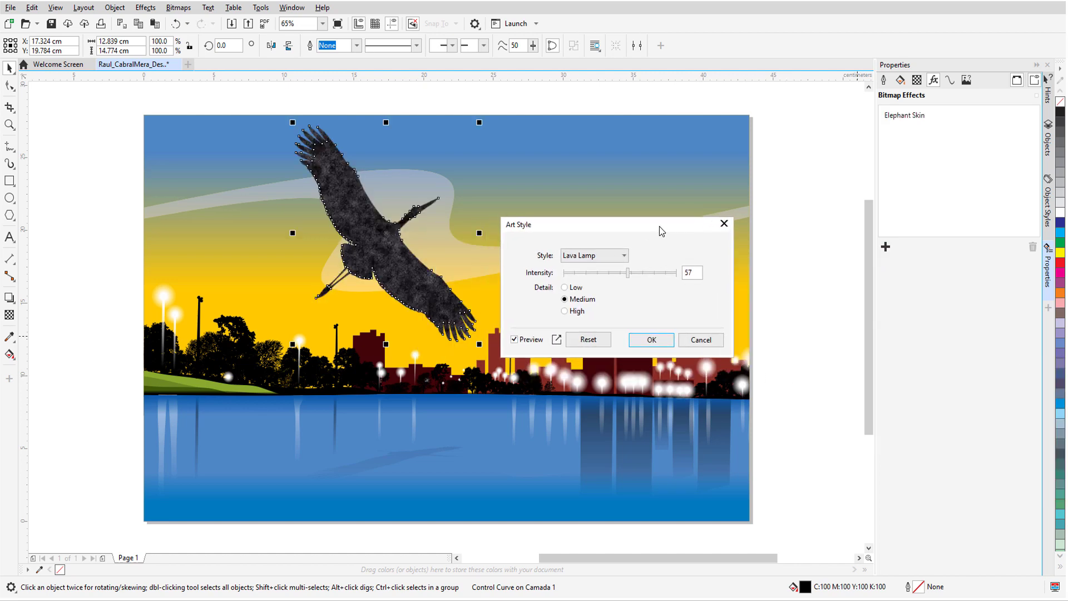
pyautogui.click(623, 255)
pyautogui.click(622, 331)
pyautogui.click(650, 341)
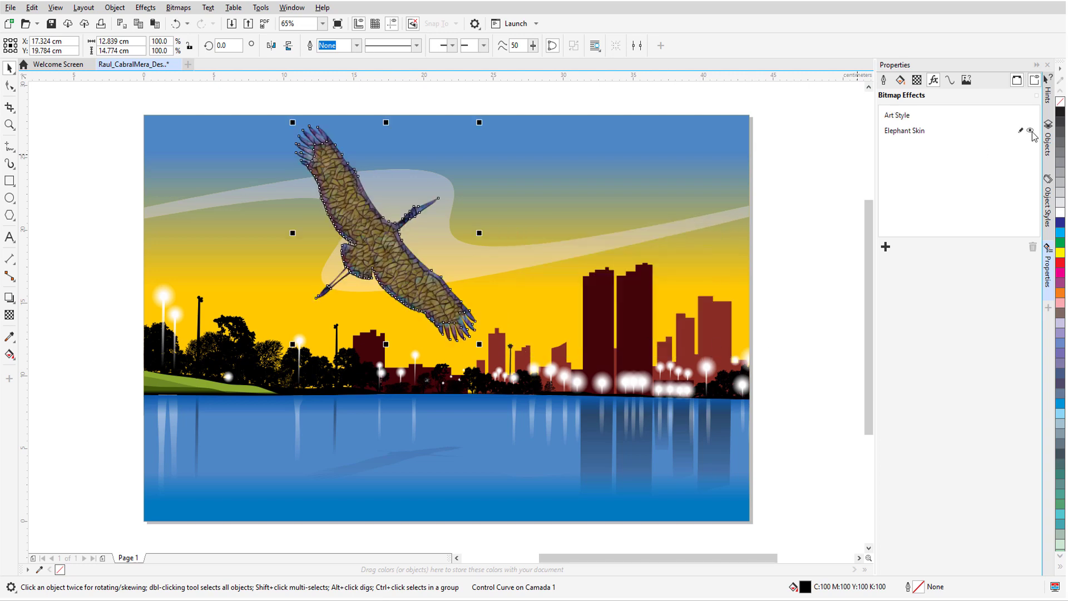
# Step: Toggle the Elephant Skin effect to compare and try reordering it, keeping Art Style on top
pyautogui.click(1030, 132)
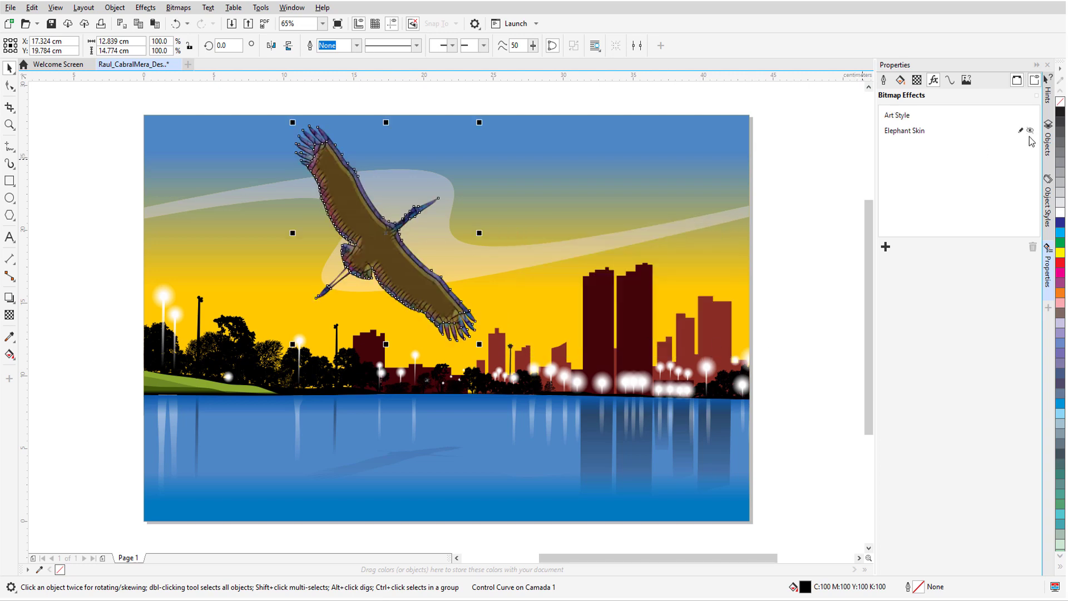
pyautogui.click(1031, 132)
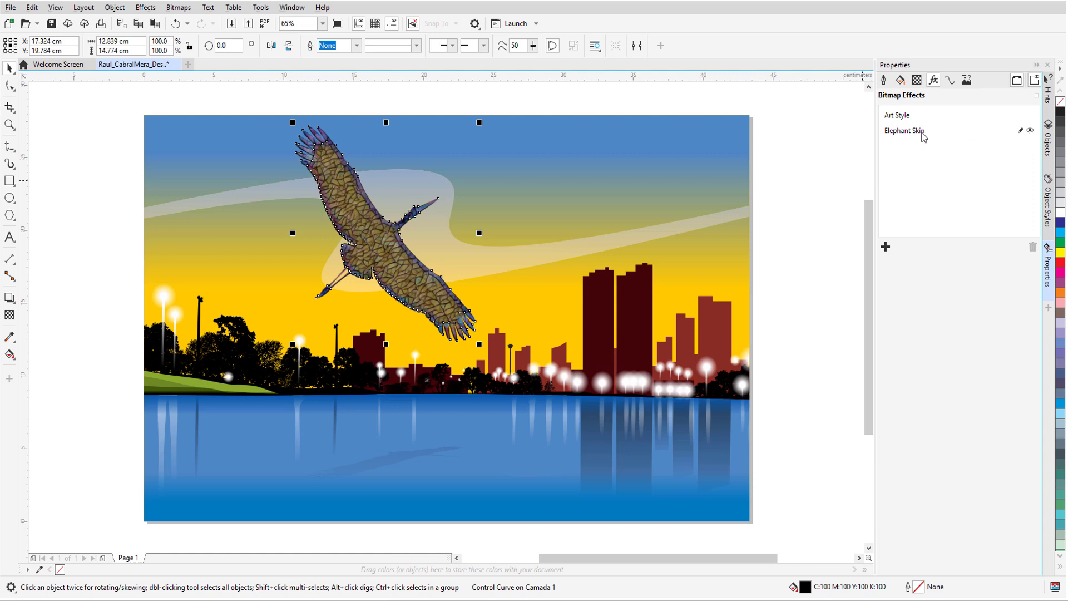
pyautogui.moveTo(923, 136); pyautogui.dragTo(918, 119)
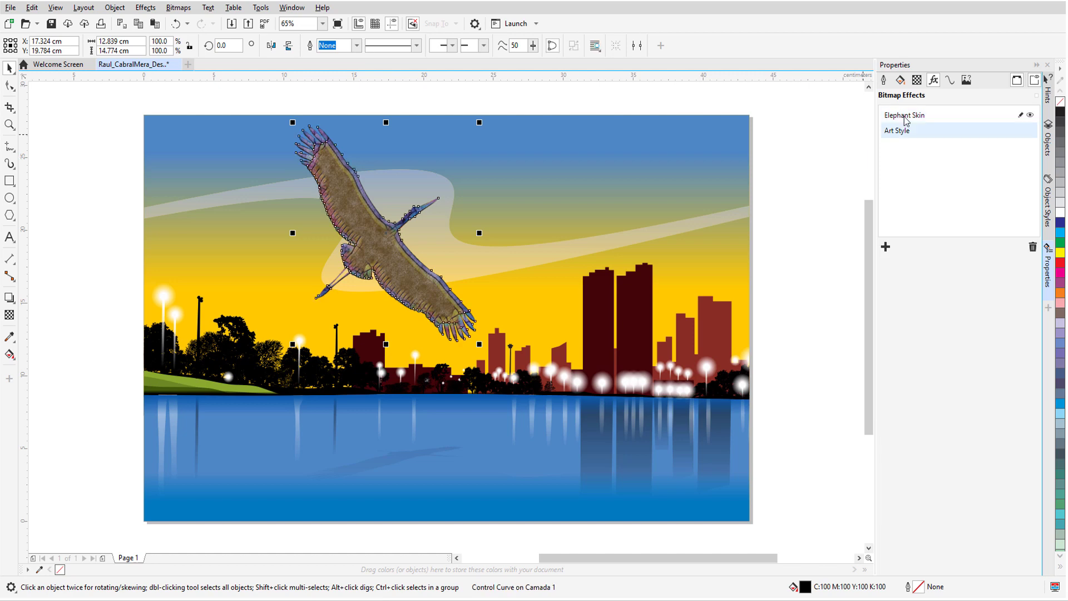
pyautogui.moveTo(920, 114); pyautogui.dragTo(922, 138)
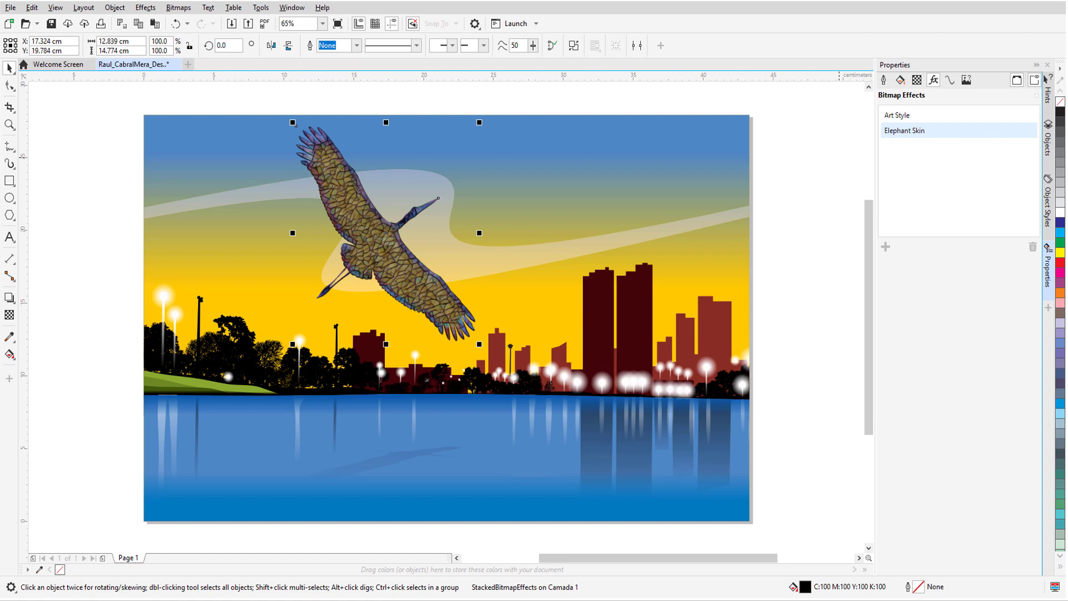
# Step: Give the twin towers the heron's stacked Art Style mosaic and Elephant Skin textures, then deselect
pyautogui.click(905, 115)
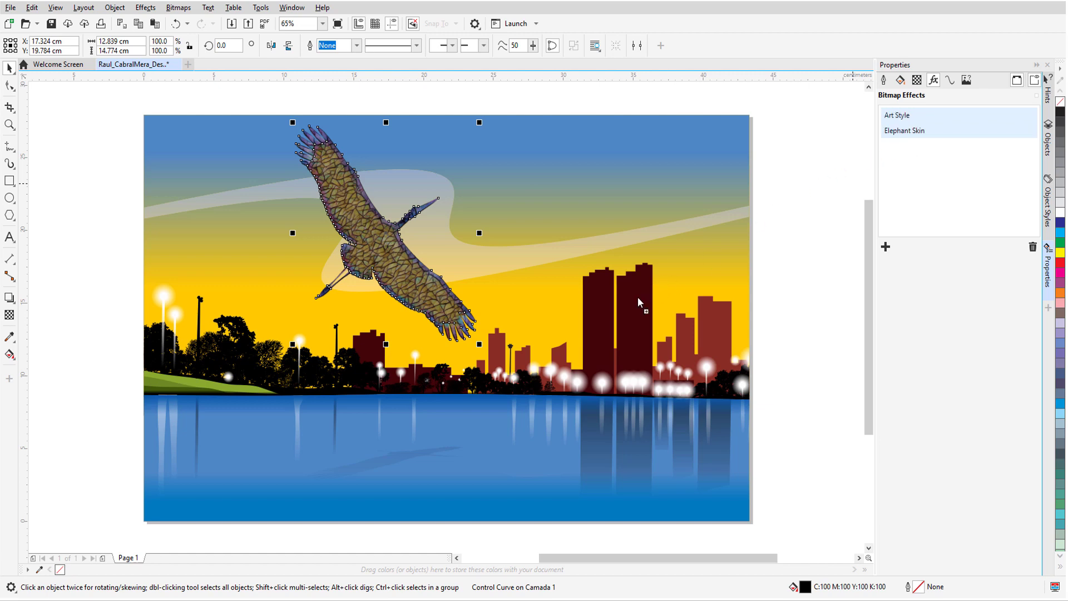
pyautogui.moveTo(637, 313); pyautogui.dragTo(637, 313)
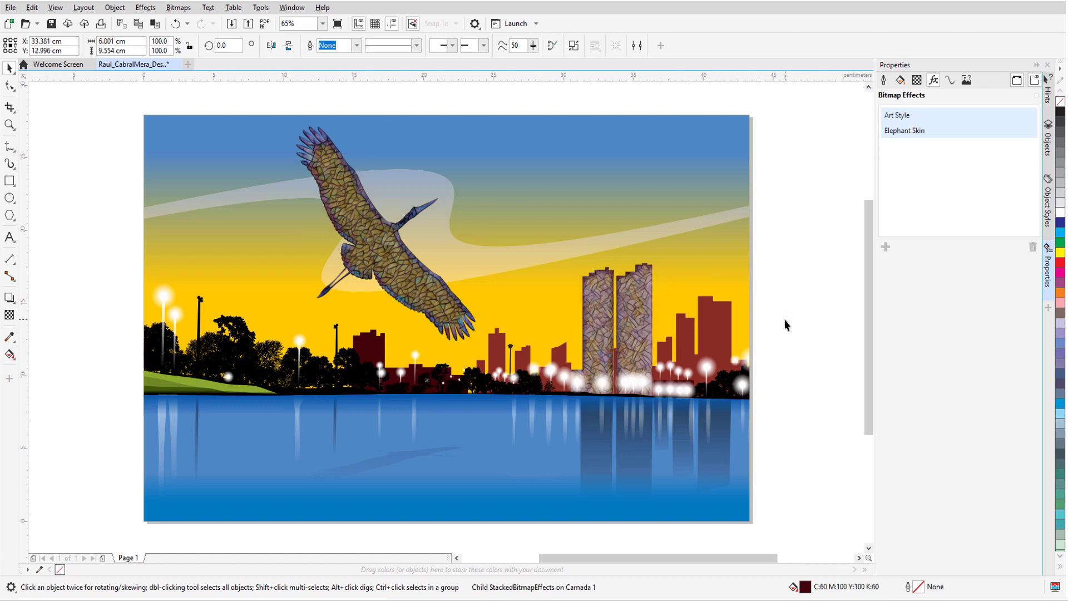
pyautogui.click(799, 355)
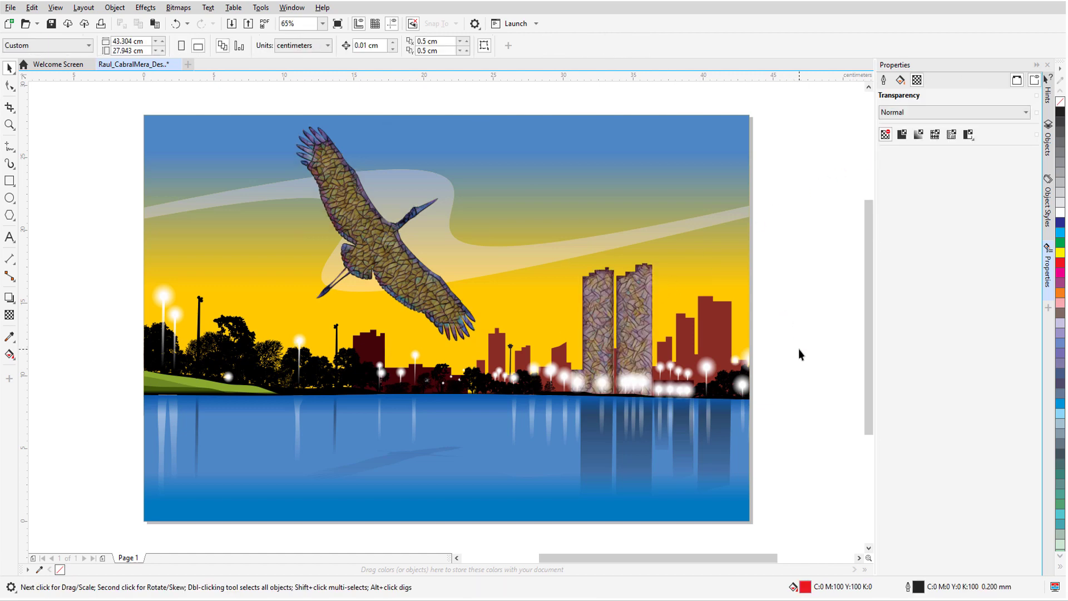